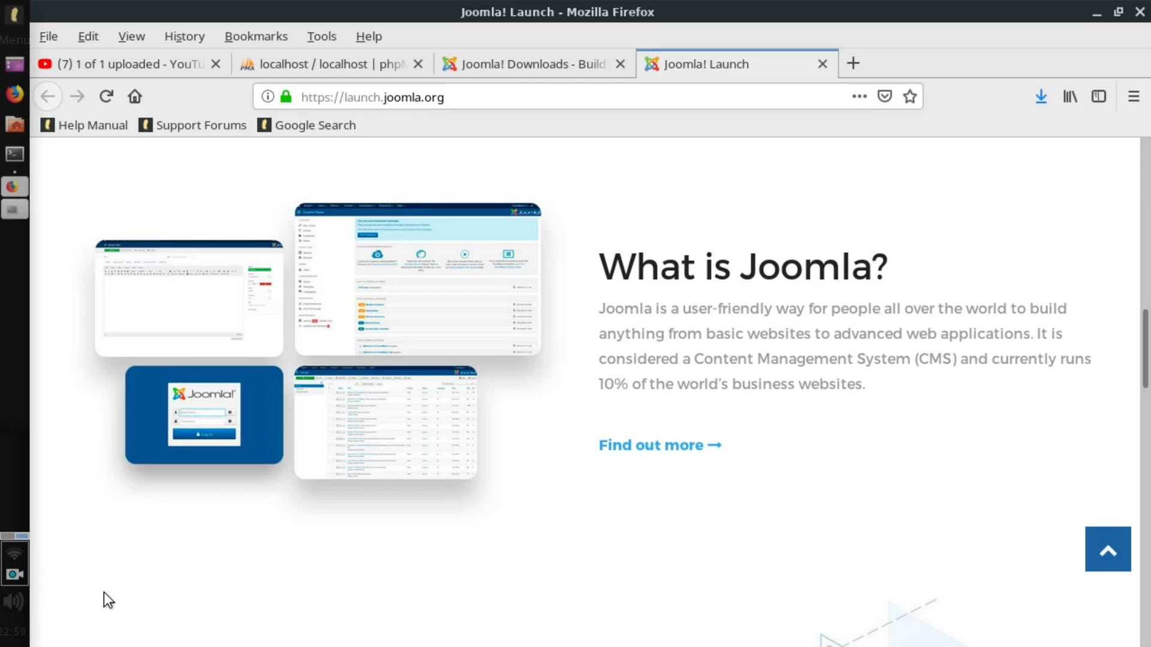
Highlight and skim the Joomla description on launch.joomla.org, then return to the Joomla 3.9.5 Downloads tab.
drag(1035, 338, 598, 307)
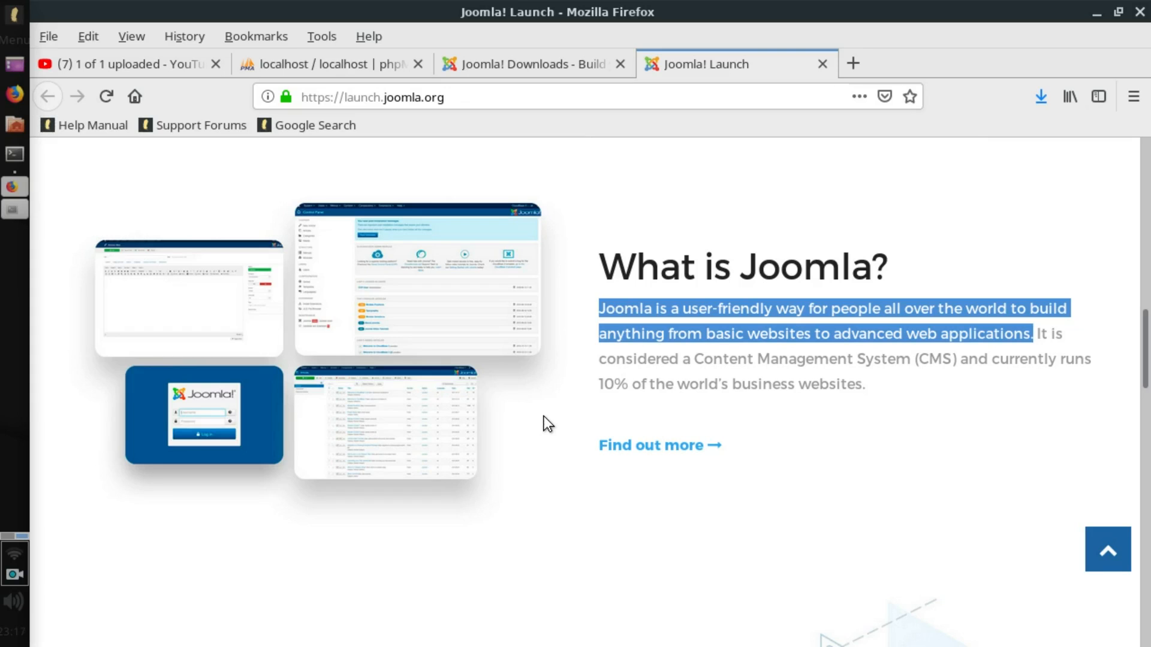
scroll(544, 416, down, 5)
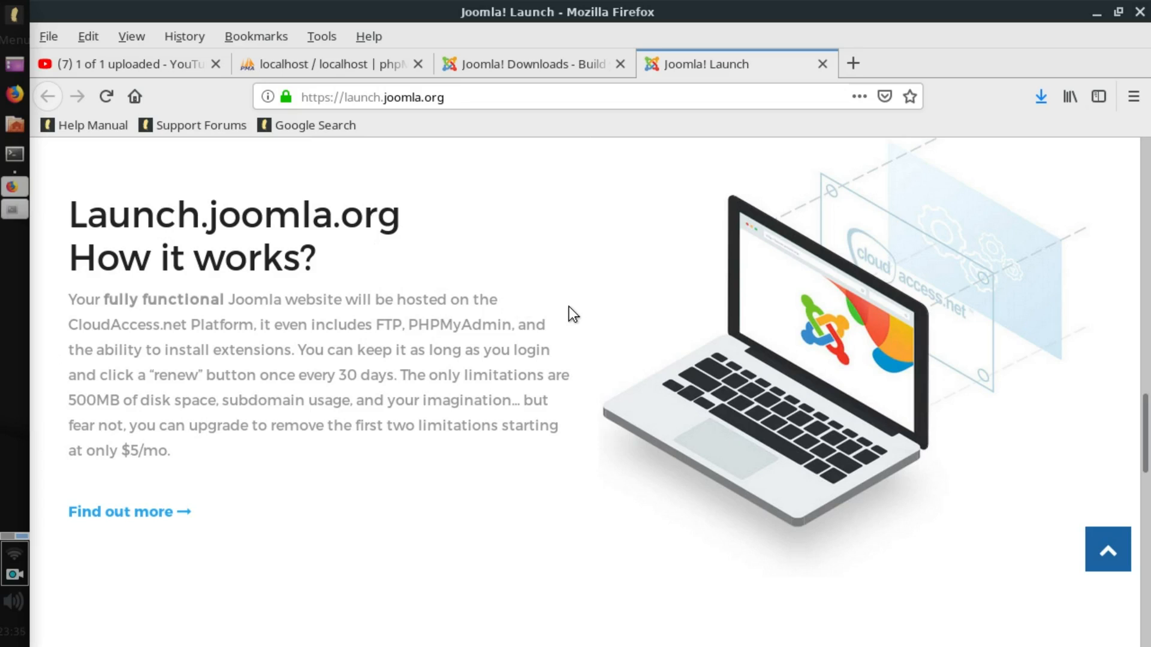
scroll(569, 307, down, 10)
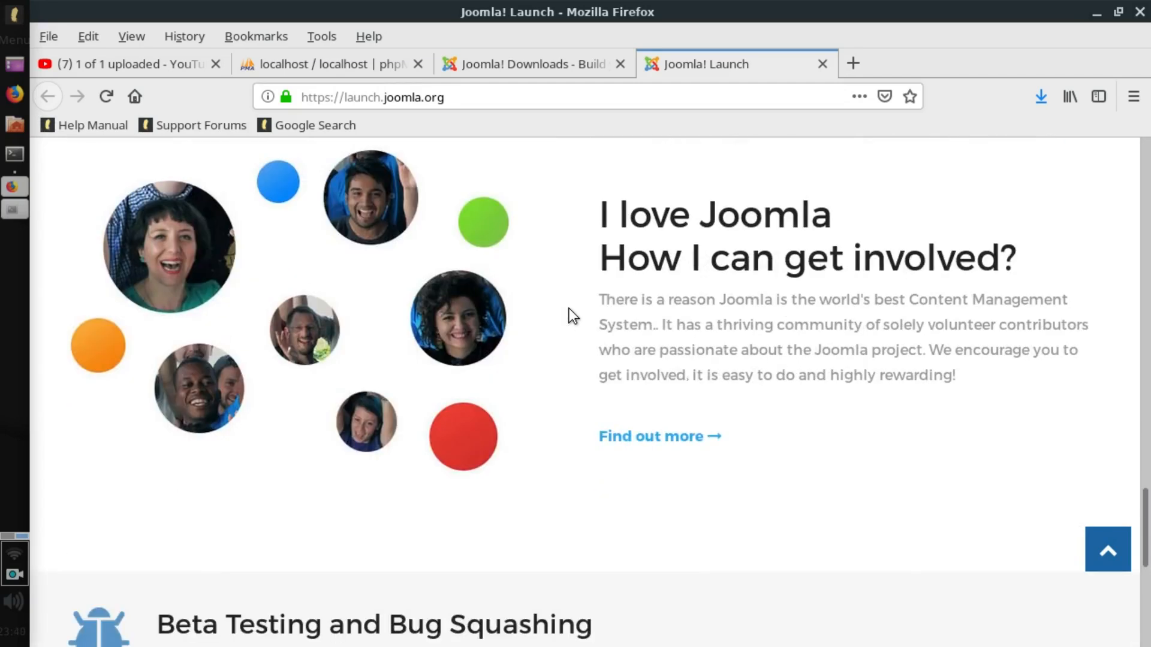
scroll(570, 308, up, 10)
click(546, 63)
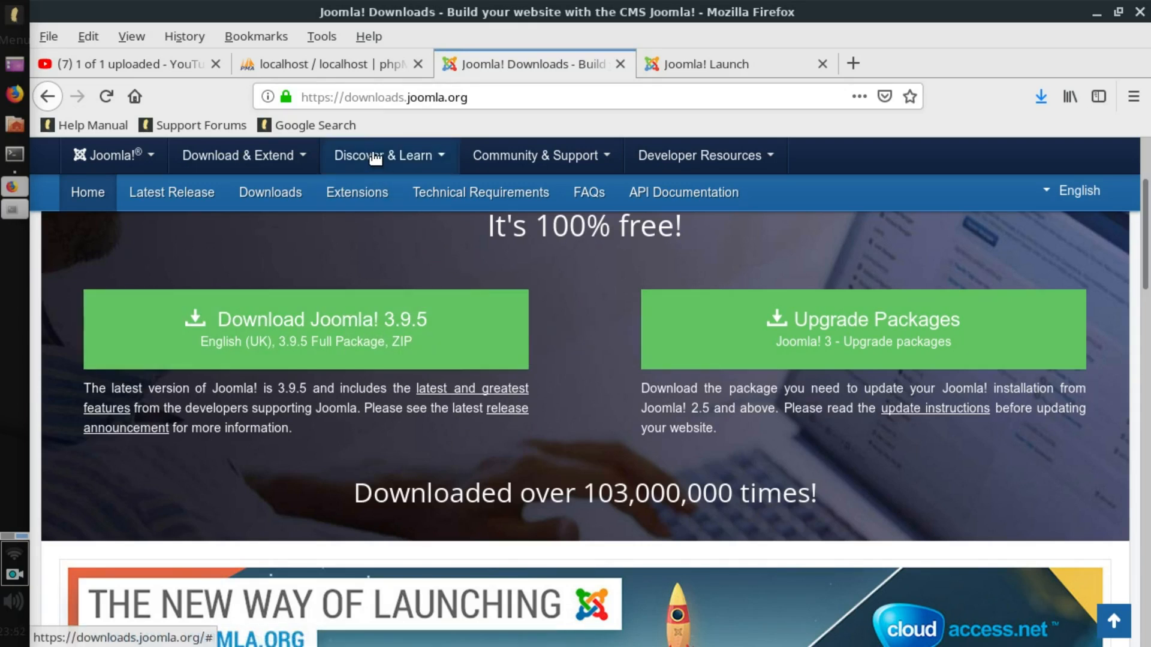
Switch to the phpMyAdmin tab and bring up the Whisker Menu launcher.
click(343, 66)
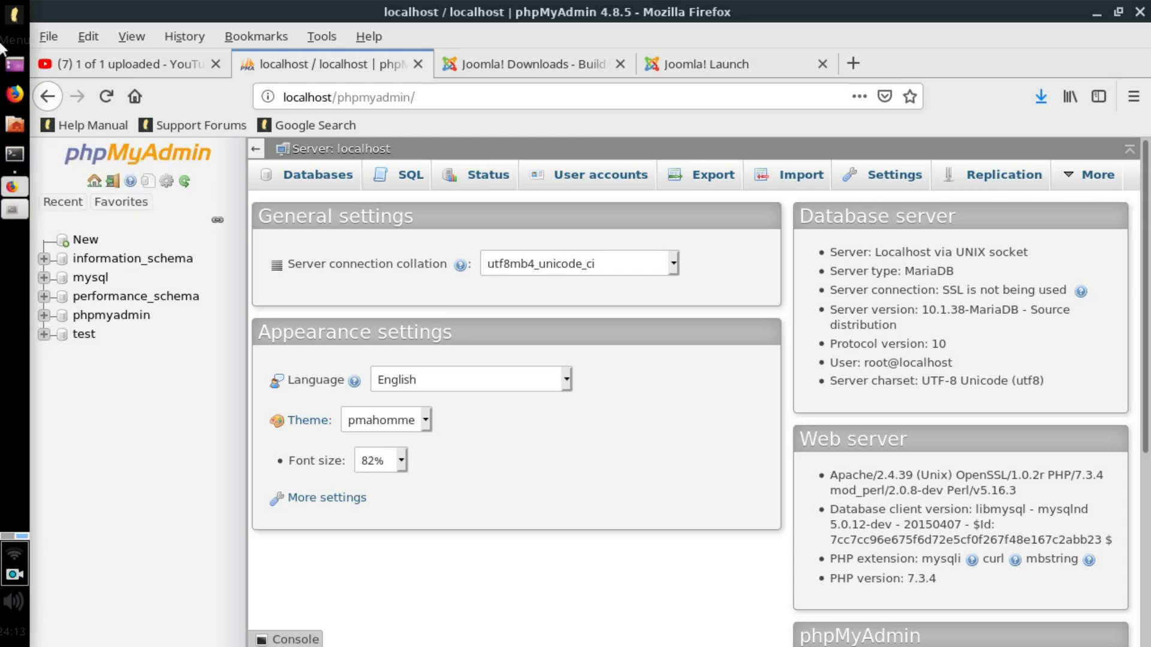
click(3, 13)
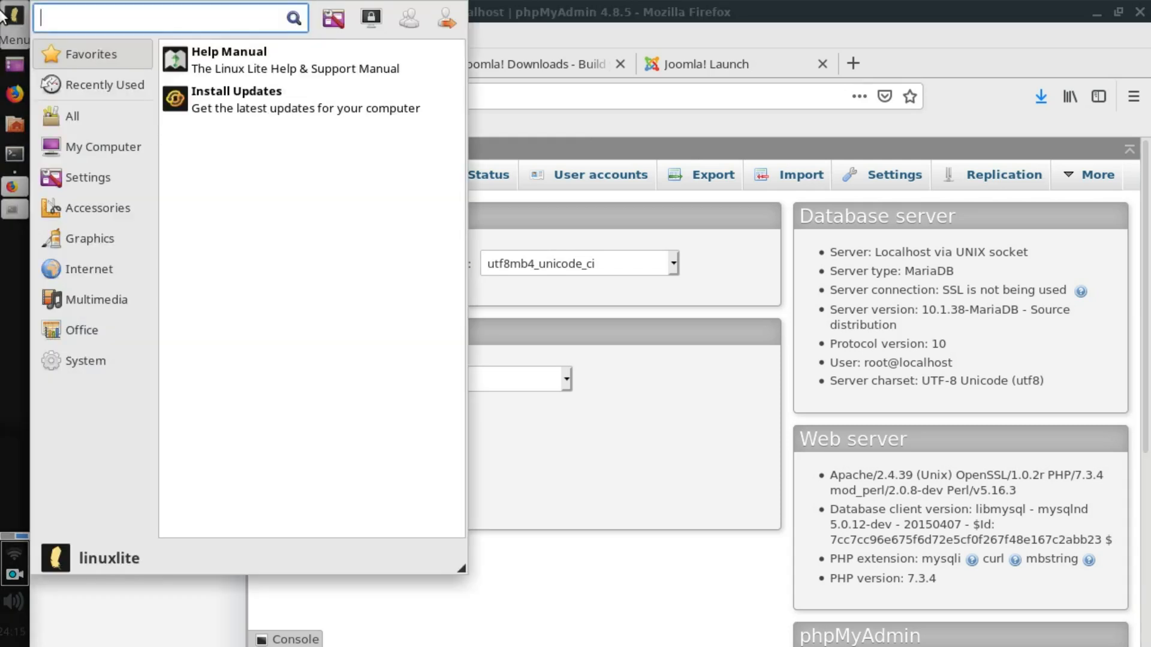
Open Terminal and run sudo /opt/lampp/xampp start, entering the administrator password.
text(ter)
key(Return)
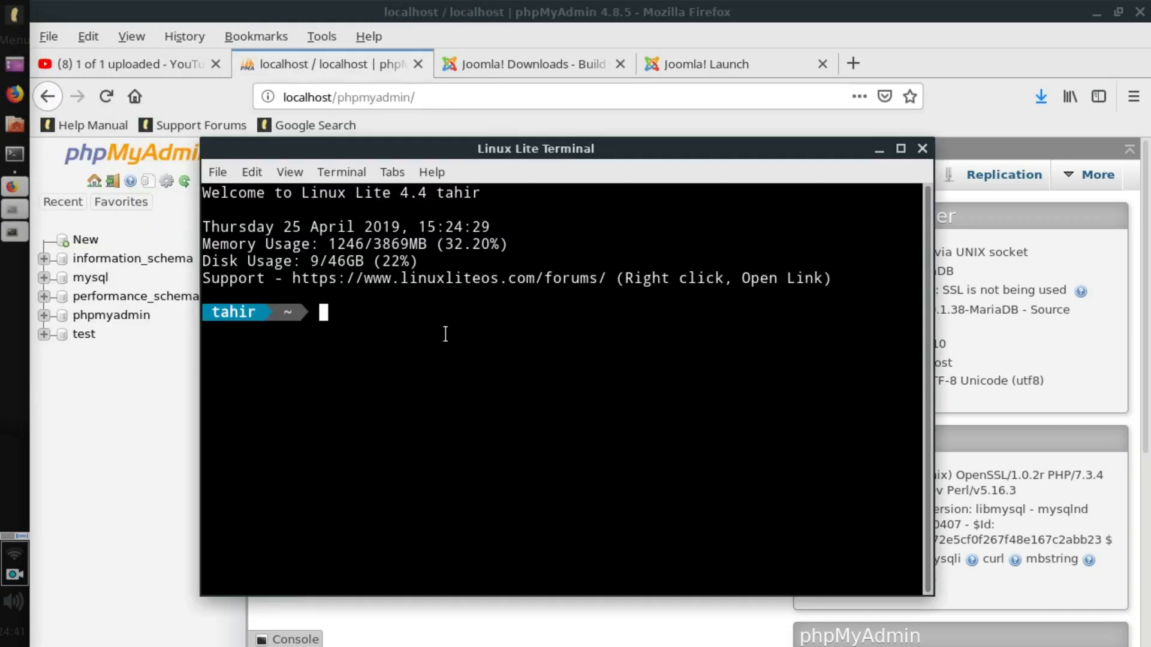
text(sudo /op/)
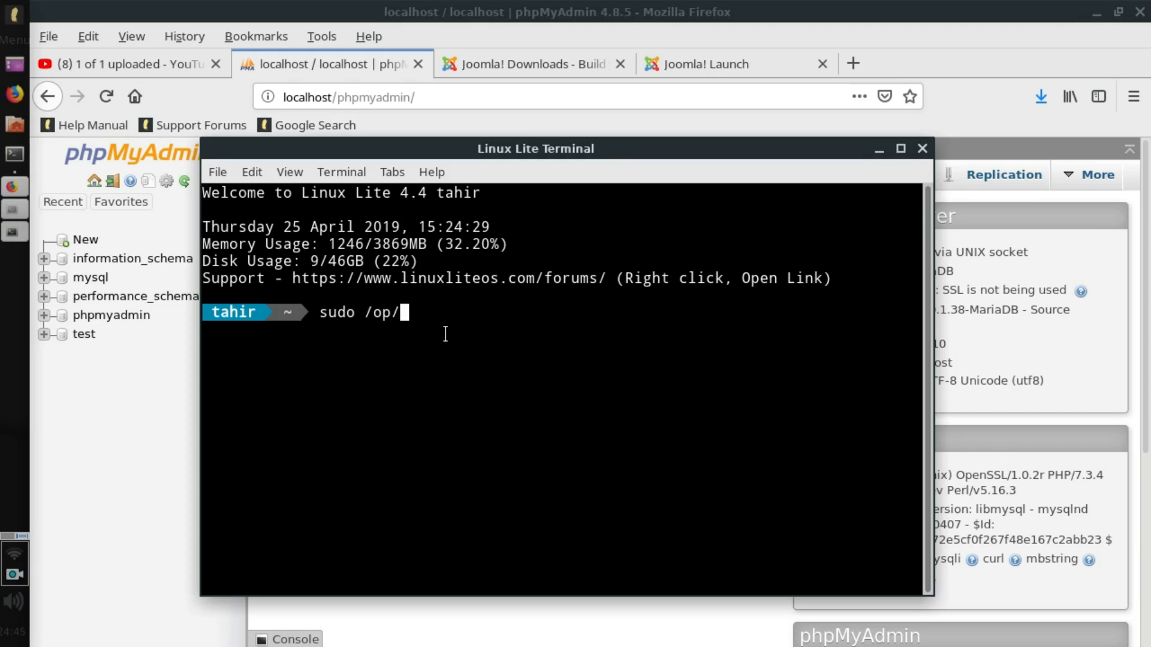
text(lampp/xampp)
key(Left)
key(Left)
key(Left)
key(Left)
key(Left)
key(Left)
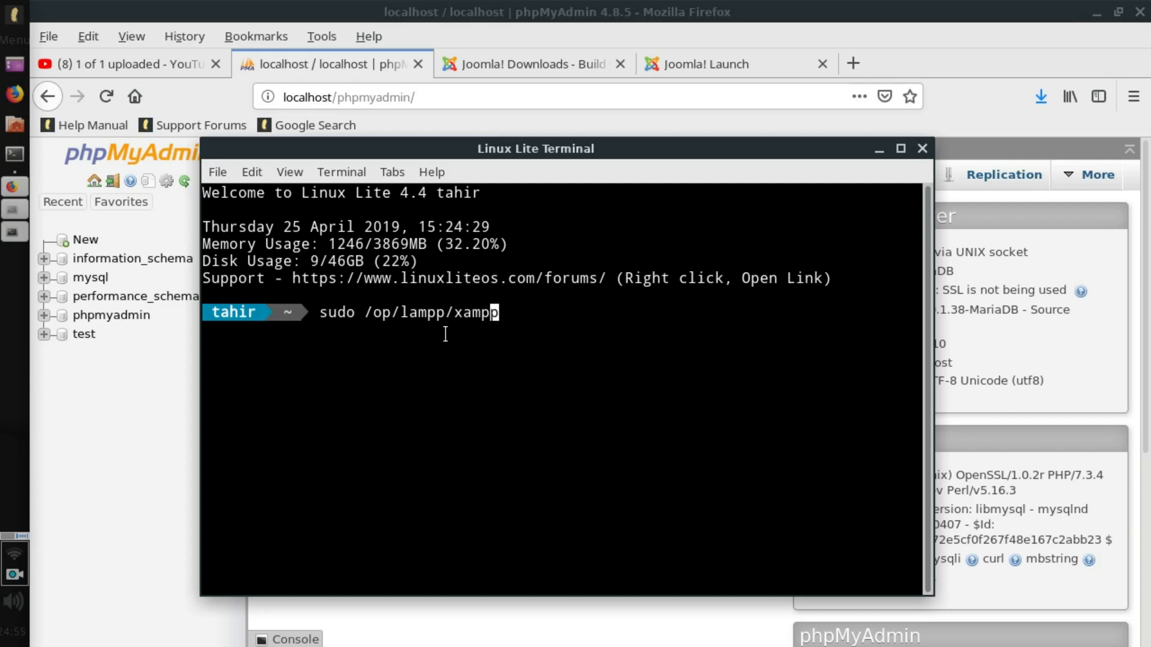
key(Left)
key(Left)
key(Left)
key(Left)
key(Left)
key(Left)
text(t)
key(Right)
key(Right)
key(Right)
key(Right)
key(Right)
key(Right)
key(Right)
key(Right)
key(Right)
key(Right)
key(Right)
key(Right)
text(start)
key(Return)
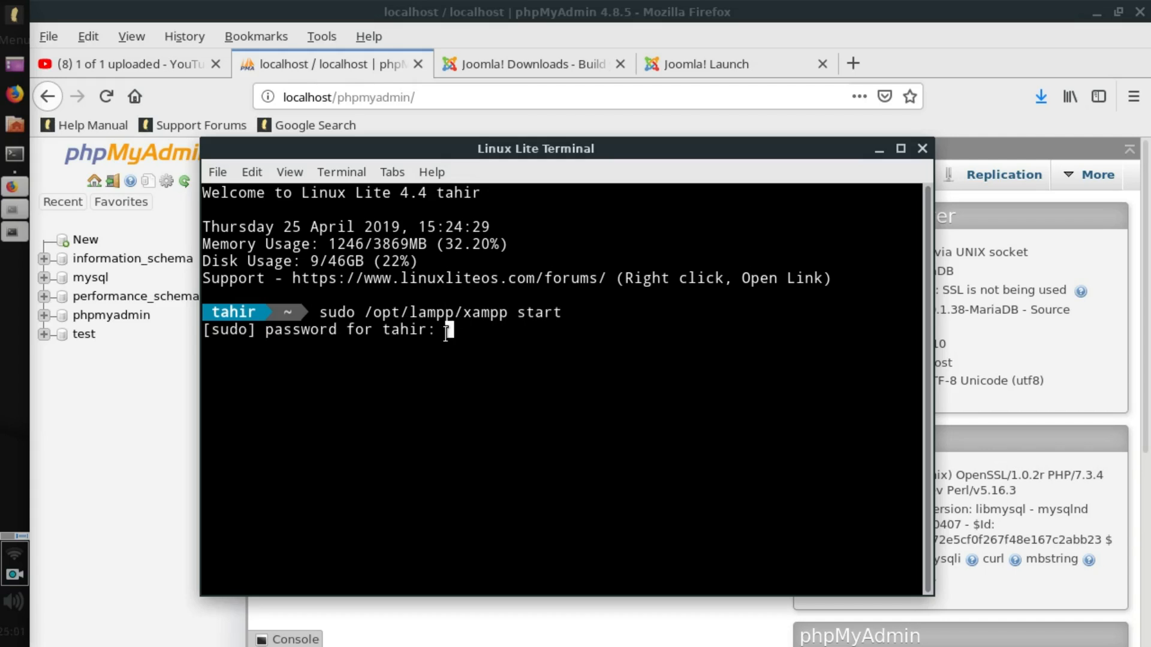
key(Return)
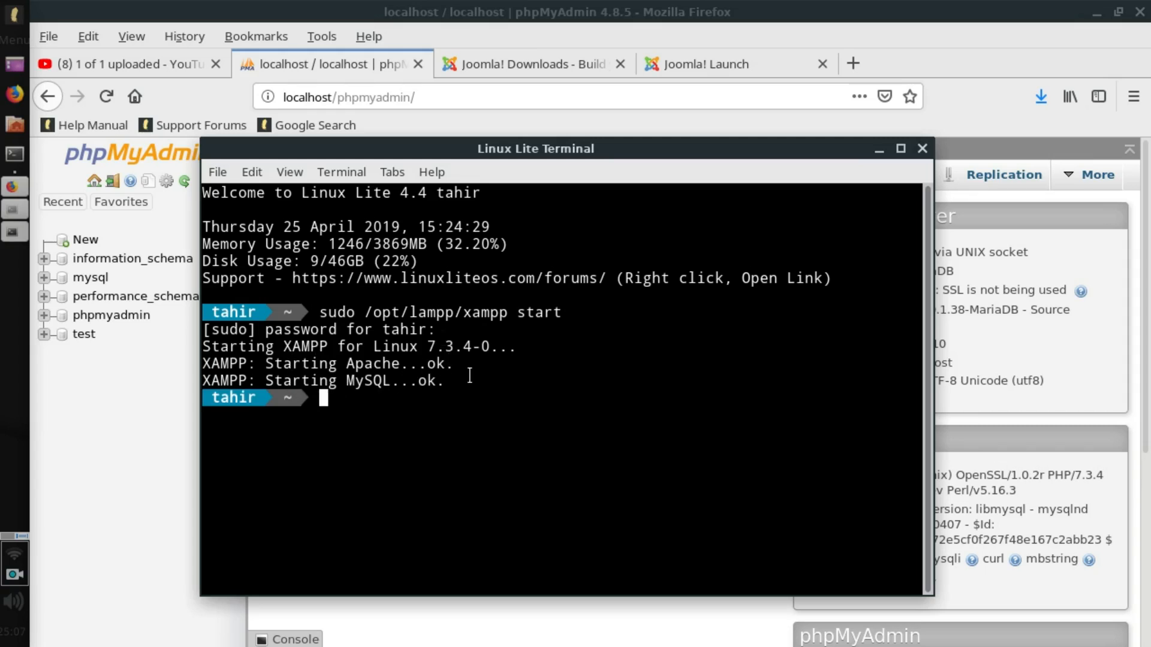
click(366, 63)
Reload phpMyAdmin and load the localhost XAMPP welcome page in a new tab.
click(106, 96)
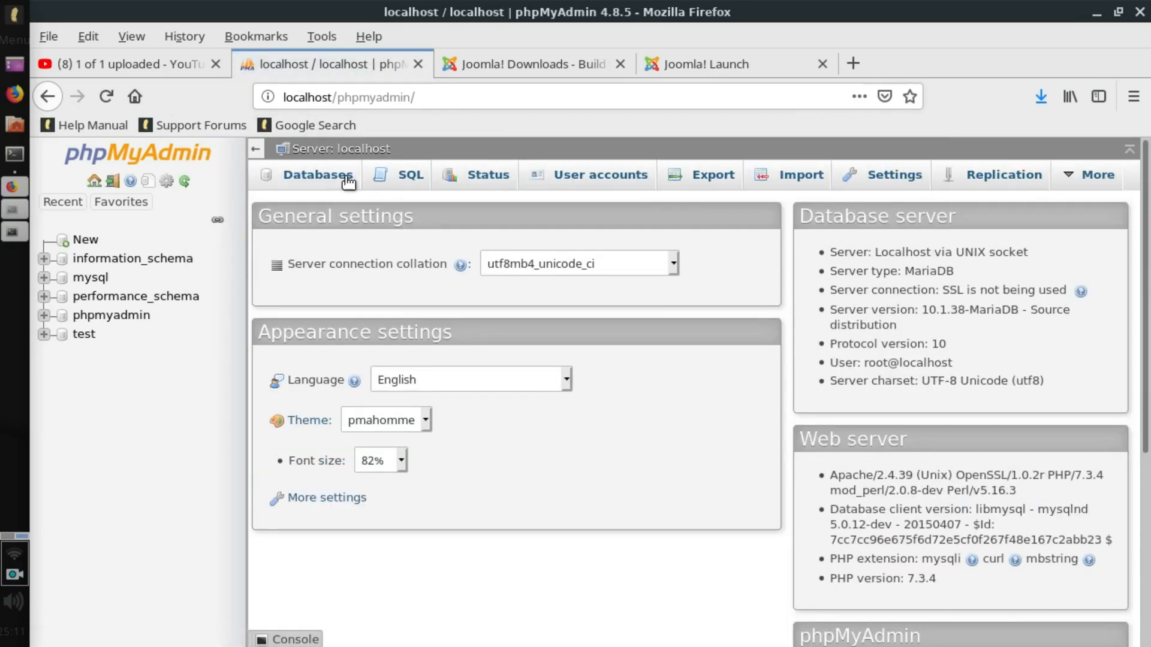
click(847, 63)
text(localhost/)
key(Return)
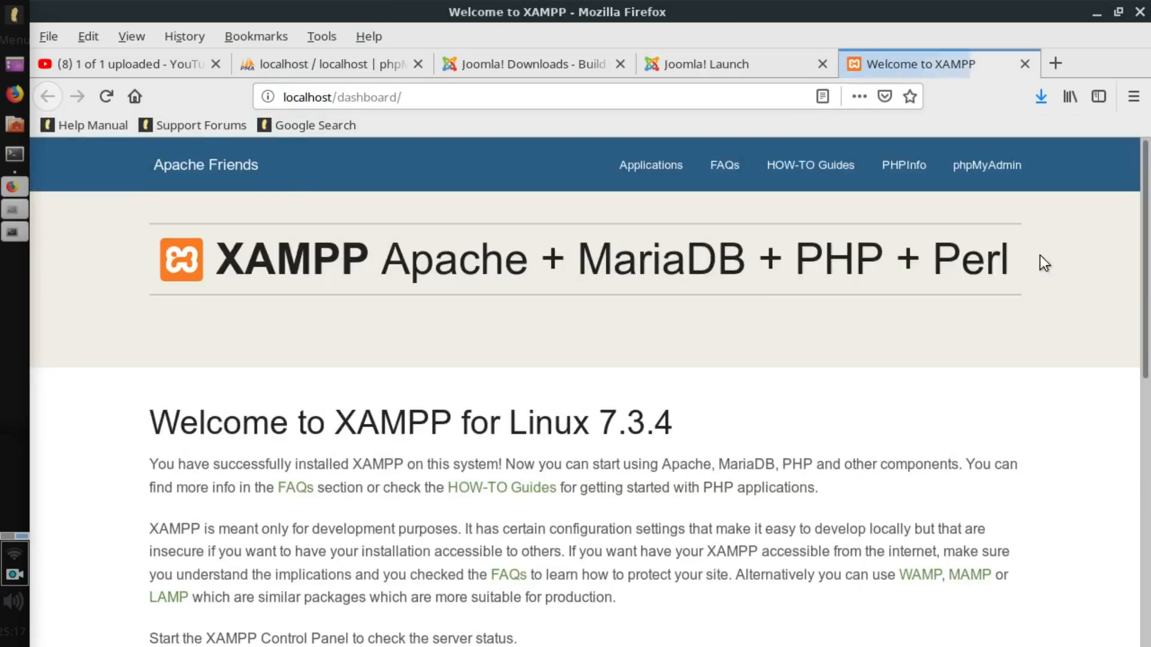
Open phpMyAdmin from the welcome page in a new tab and go to its Databases list.
right_click(985, 174)
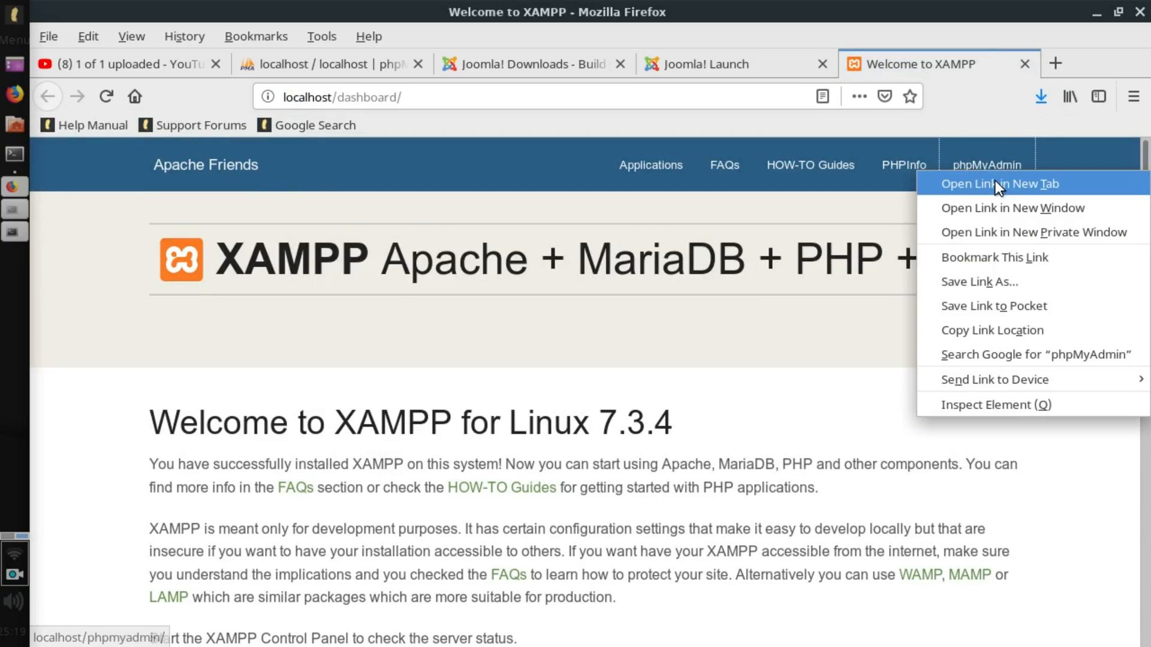
click(995, 181)
click(1013, 65)
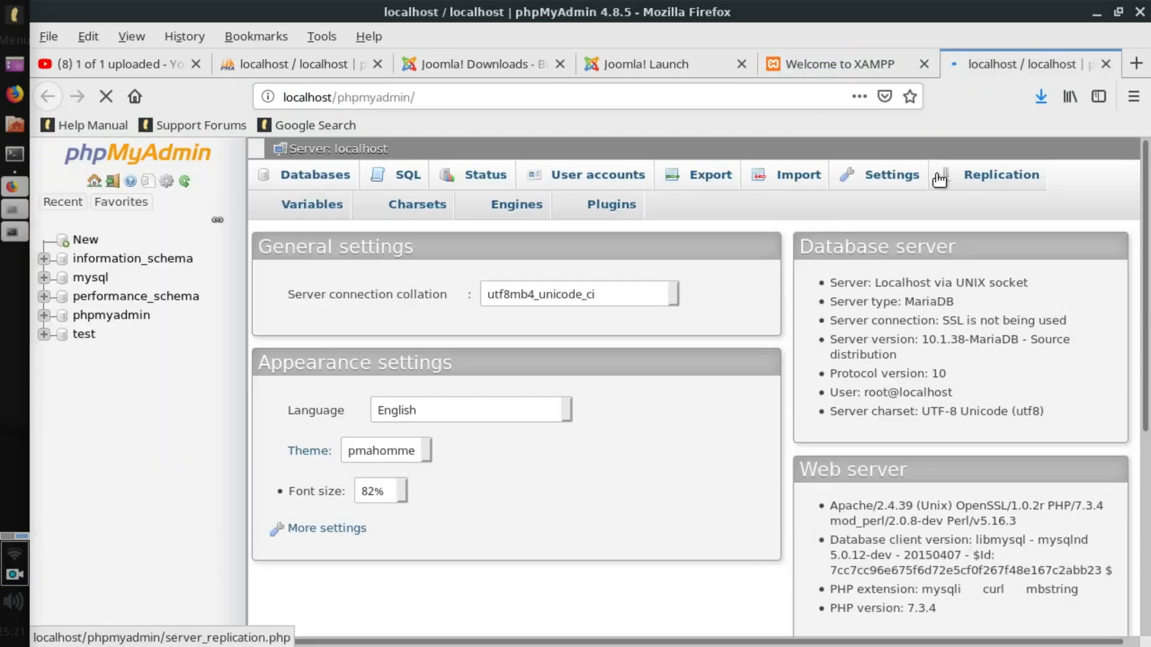
scroll(758, 245, up, 2)
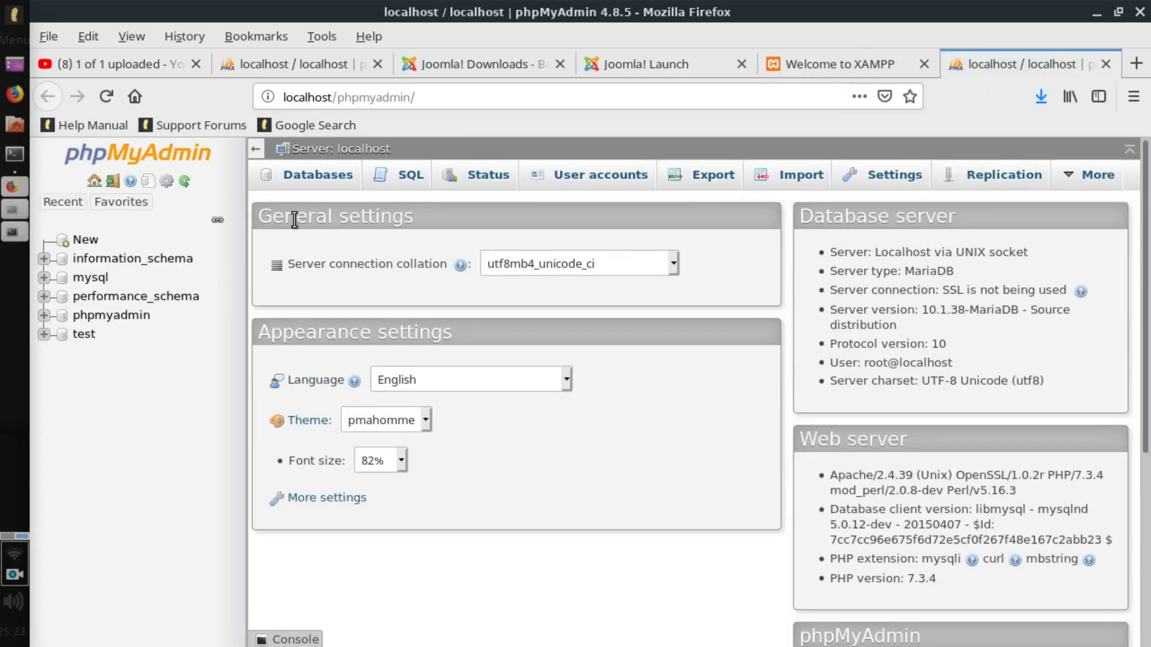
click(305, 177)
Create an empty database named joomla, then show Firefox's recent downloads list.
click(367, 318)
text(joomla)
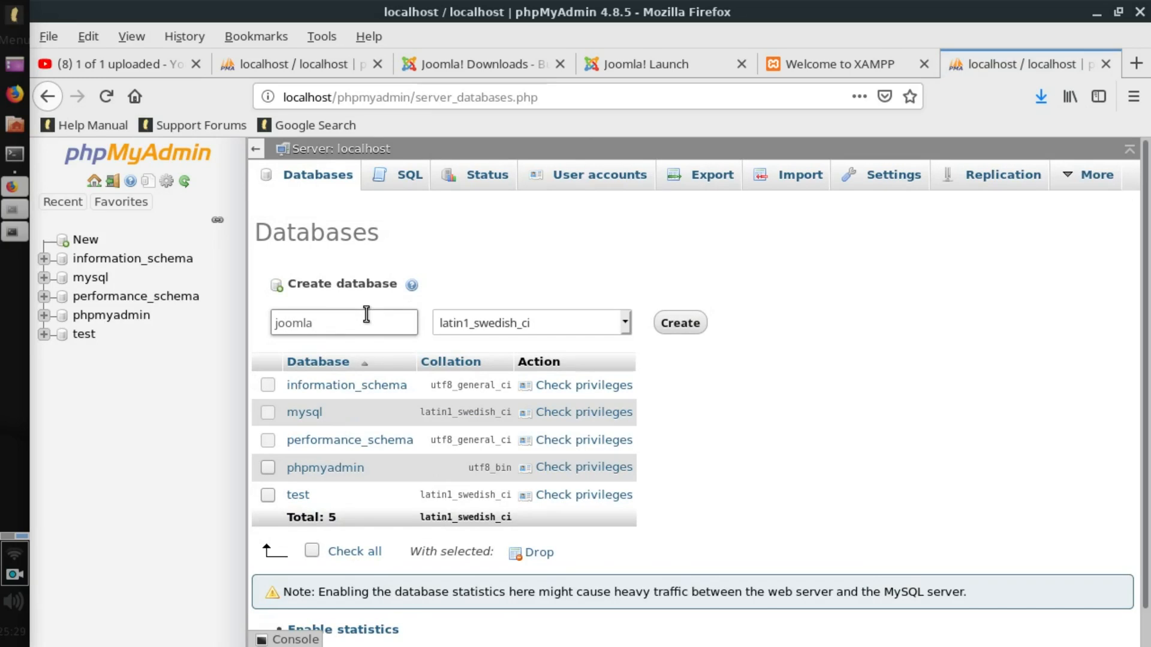
click(669, 327)
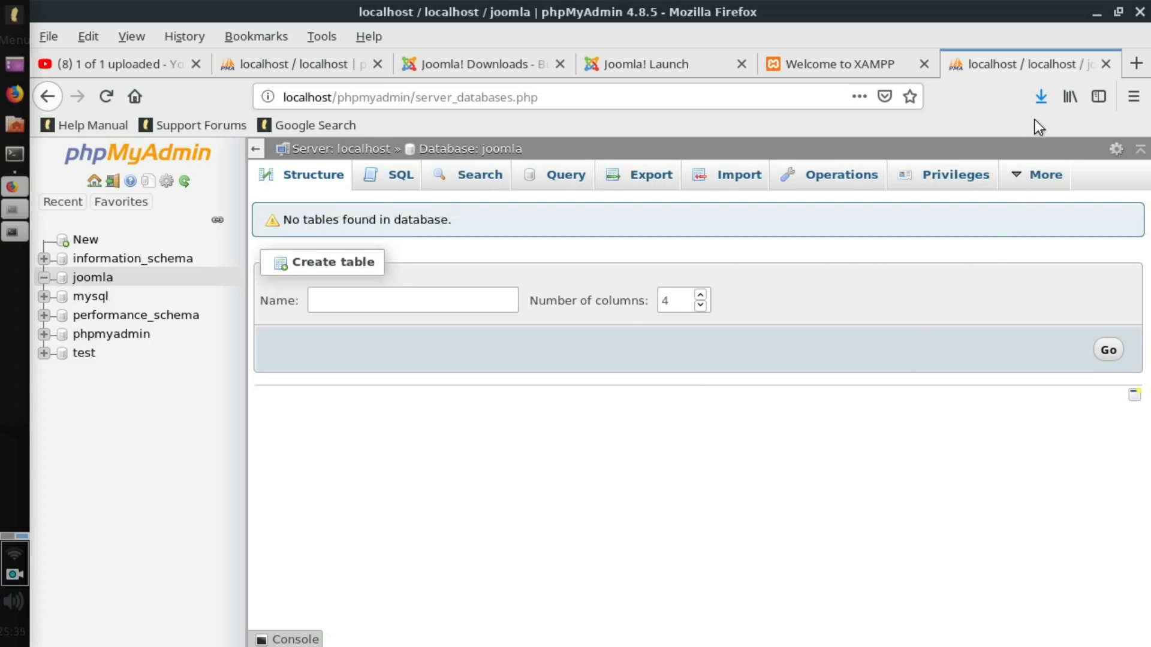
click(1041, 98)
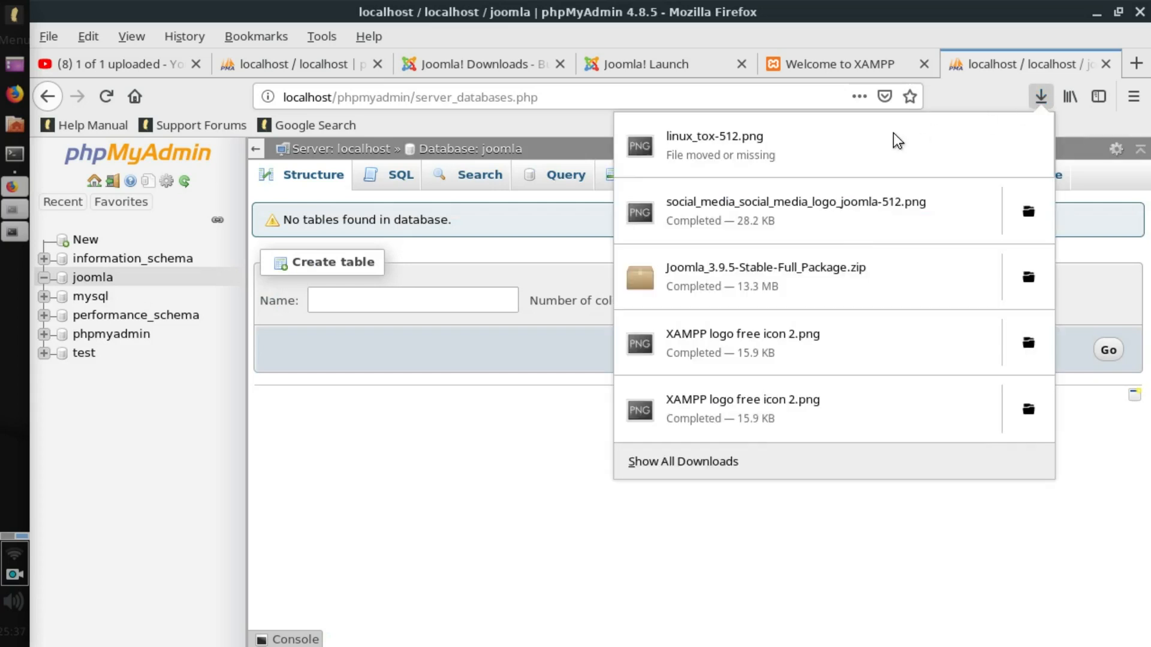
Open the Downloads folder and preview Joomla_3.9.5-Stable-Full_Package.zip in Archive Manager, then close it.
click(1019, 275)
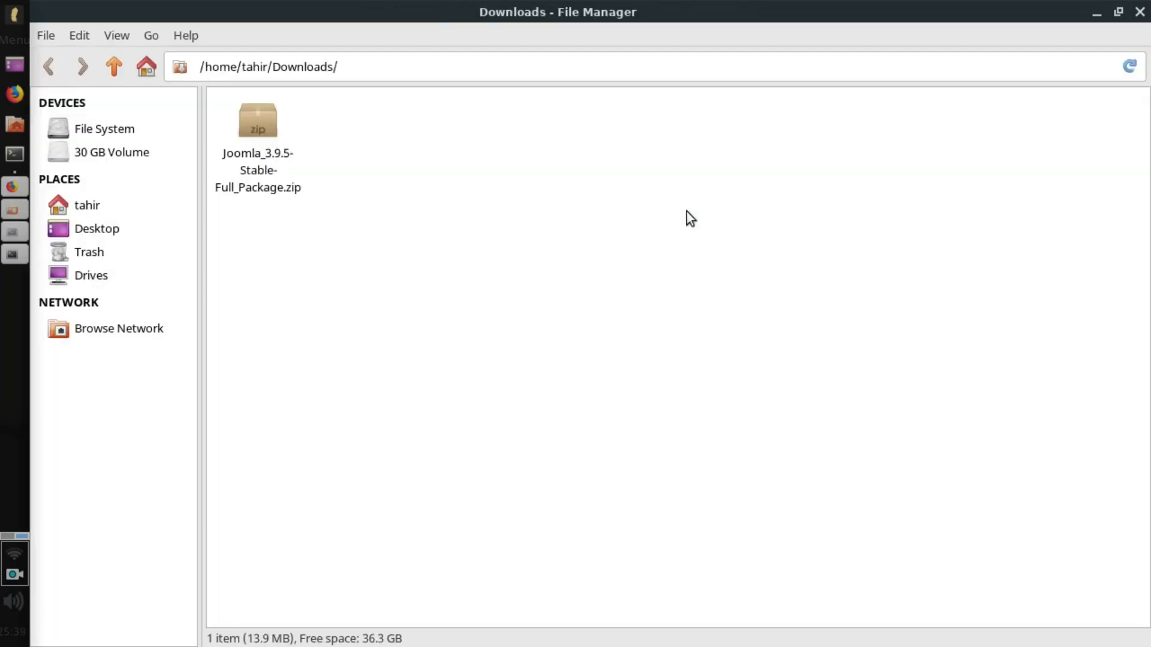
click(264, 135)
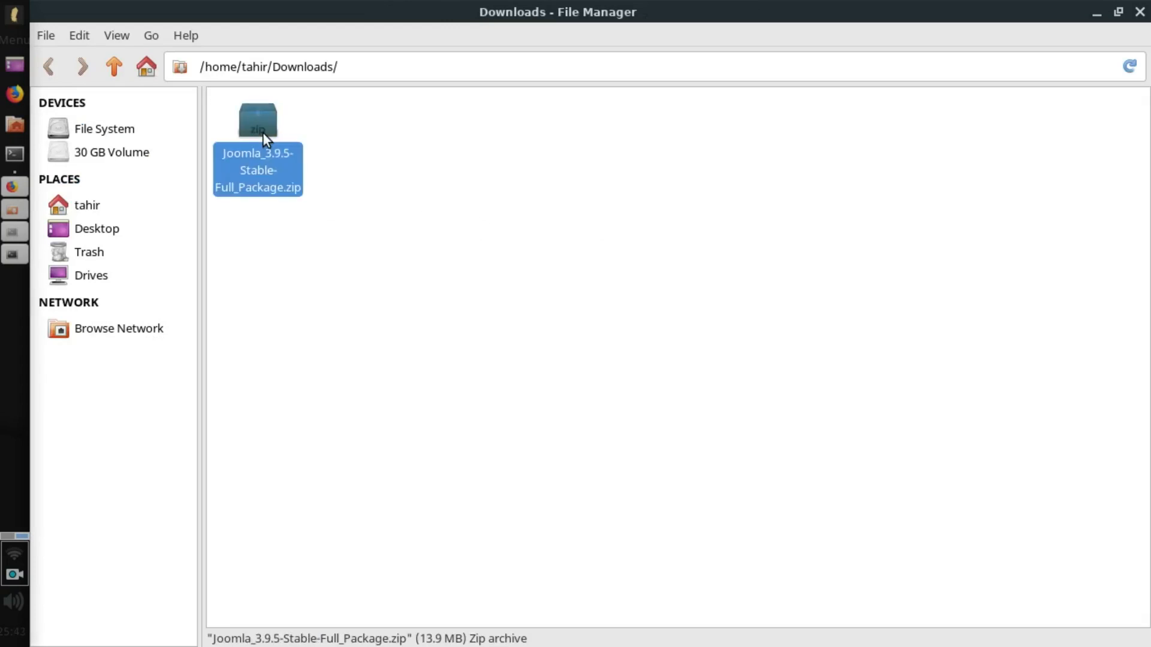
double_click(263, 133)
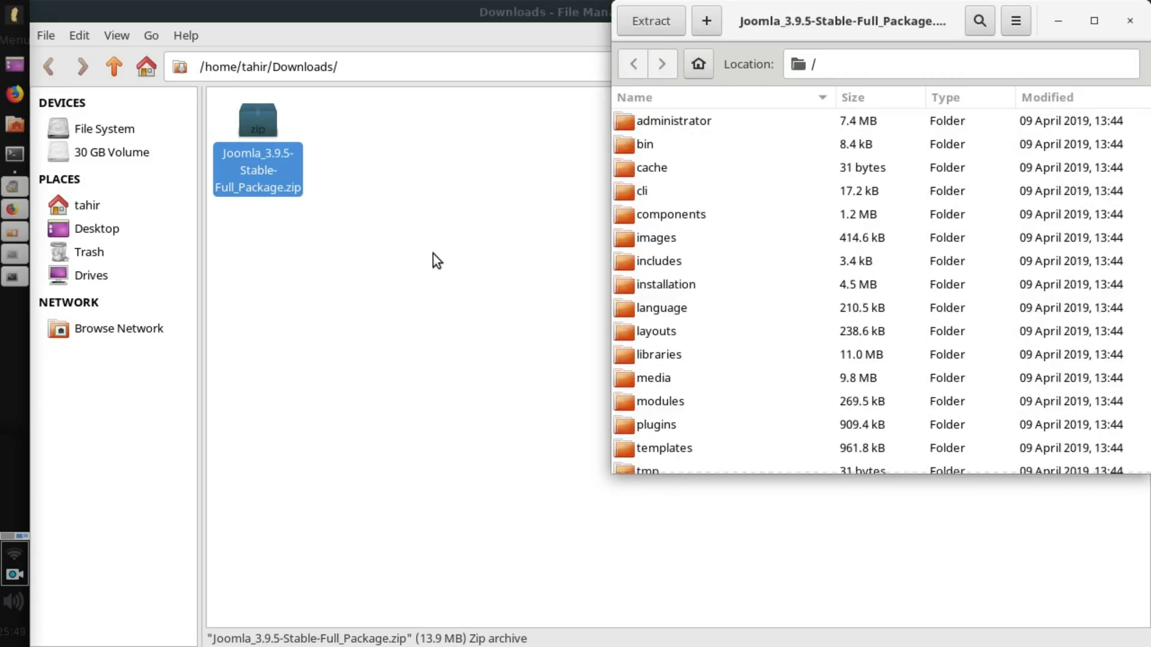
click(1130, 20)
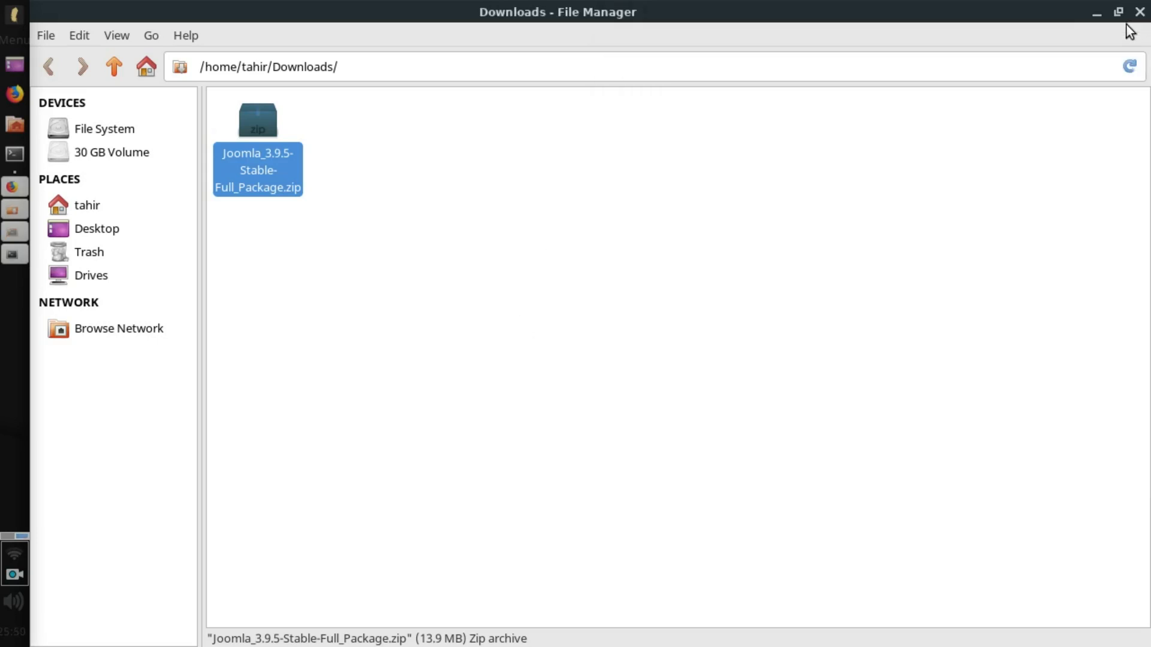
Reopen the Downloads folder as root, entering the administrator password.
right_click(485, 154)
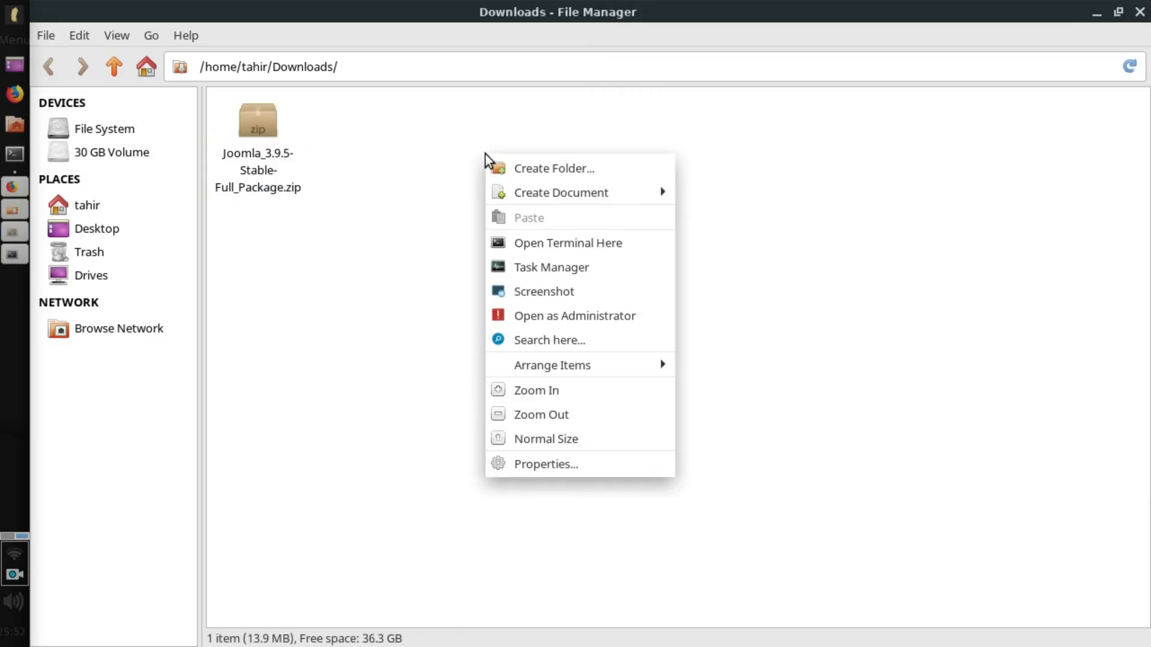
click(600, 315)
text(•••••)
key(Return)
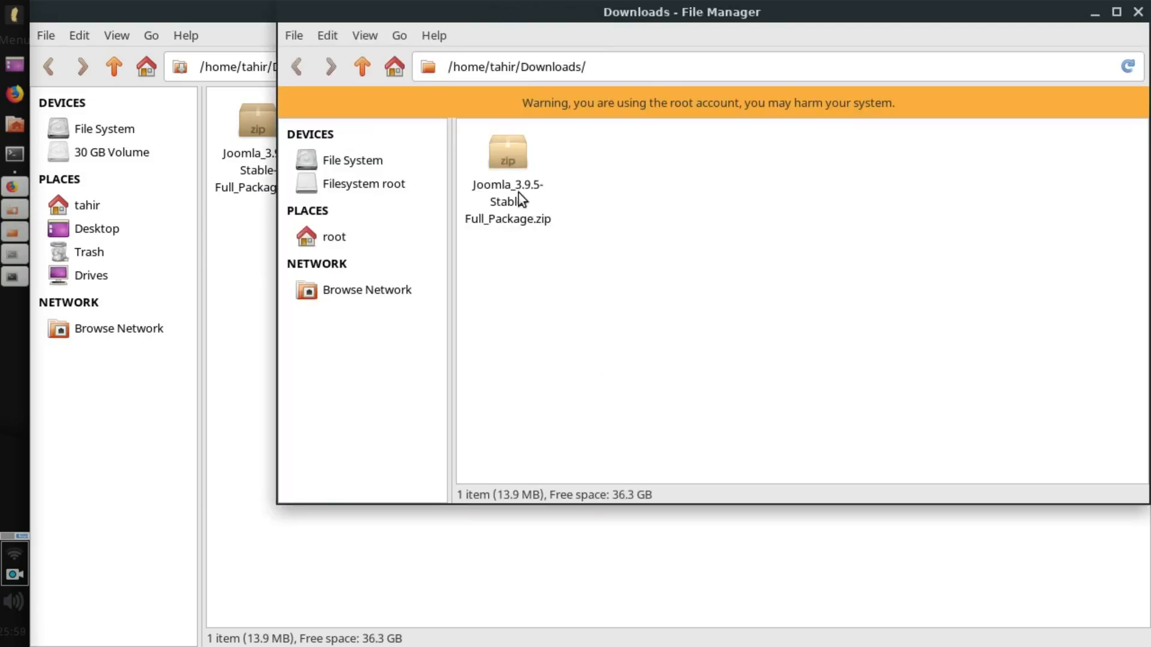
Copy the Joomla 3.9.5 zip and navigate to /opt/lampp/htdocs.
click(506, 165)
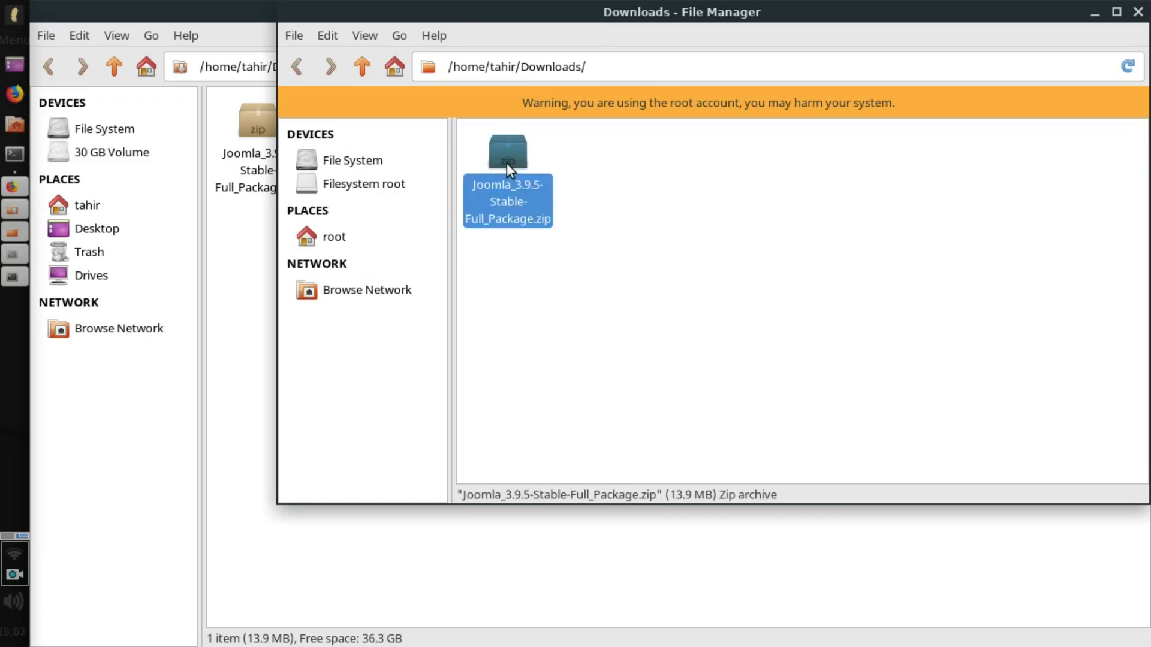
right_click(507, 168)
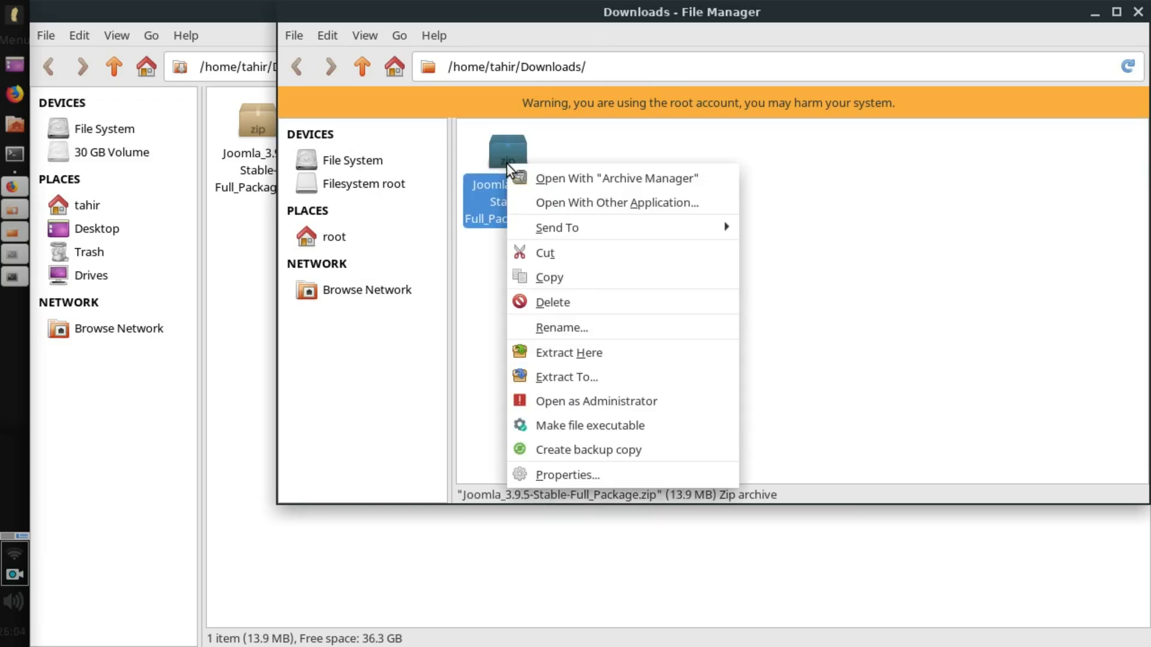
click(578, 289)
click(376, 160)
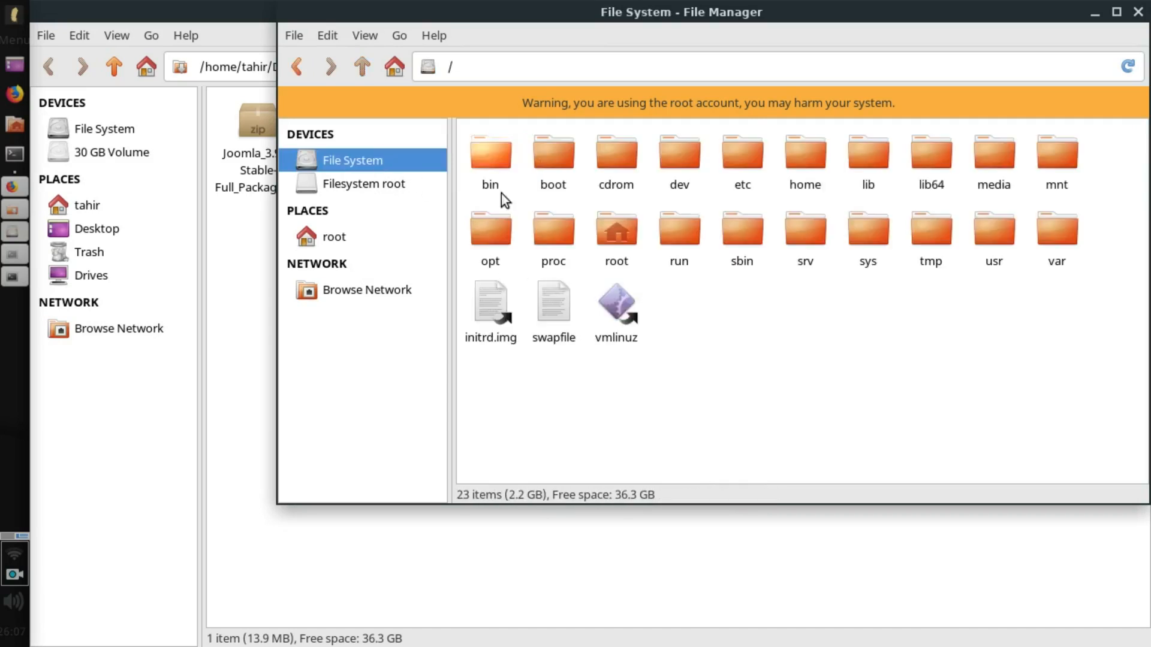
double_click(498, 231)
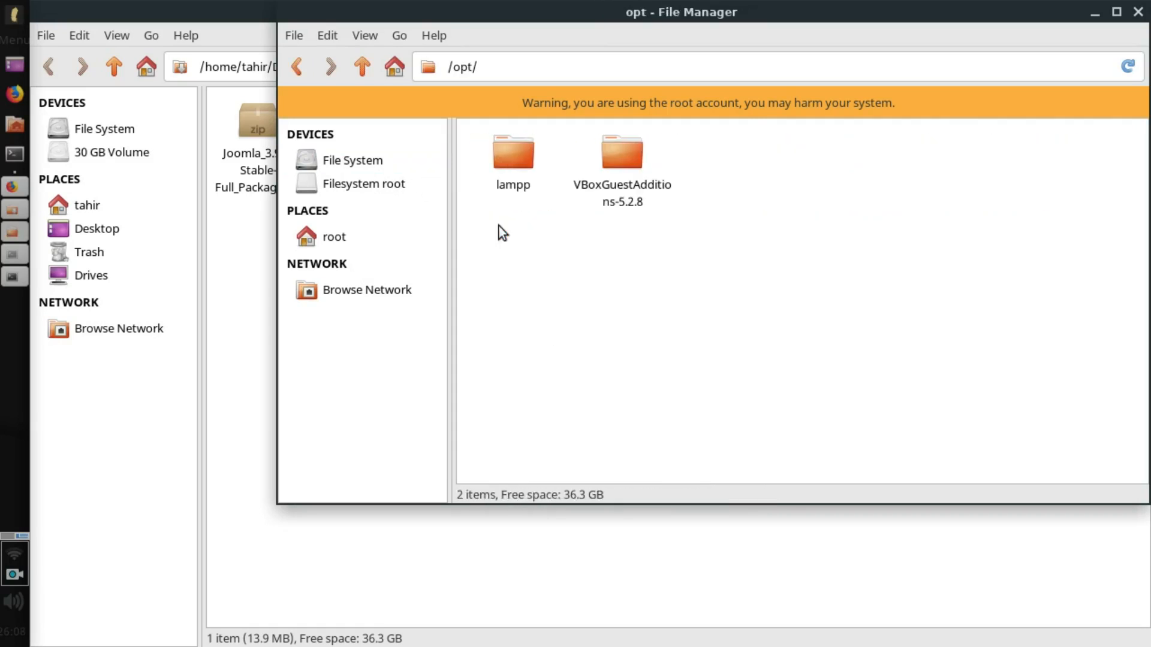
double_click(515, 155)
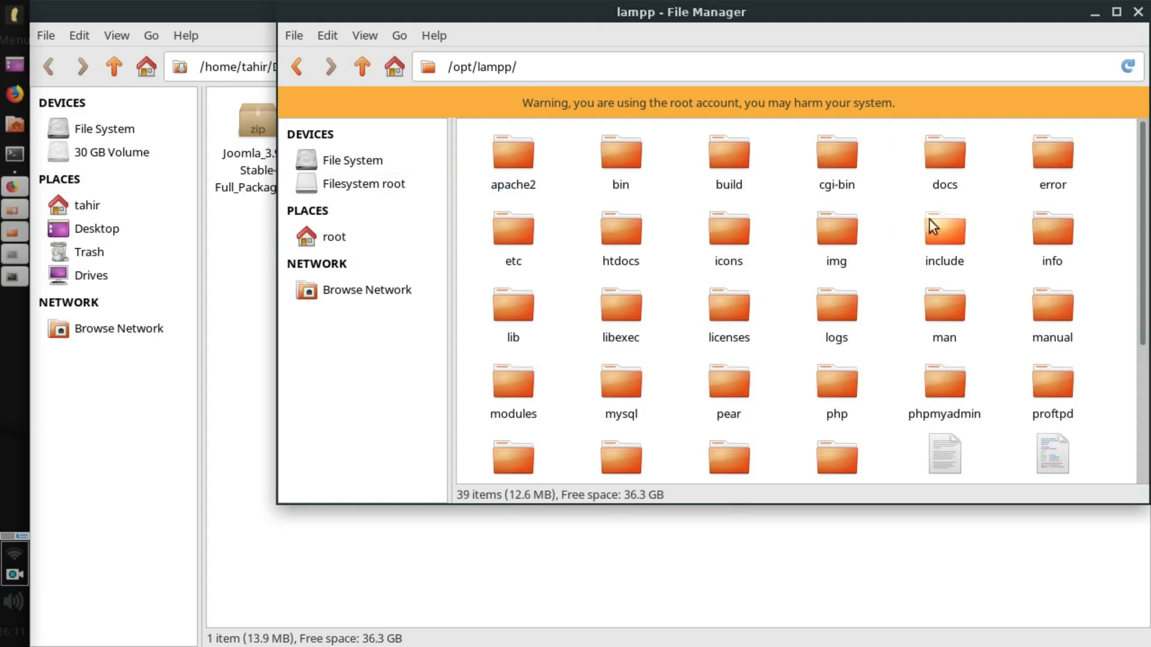
double_click(623, 231)
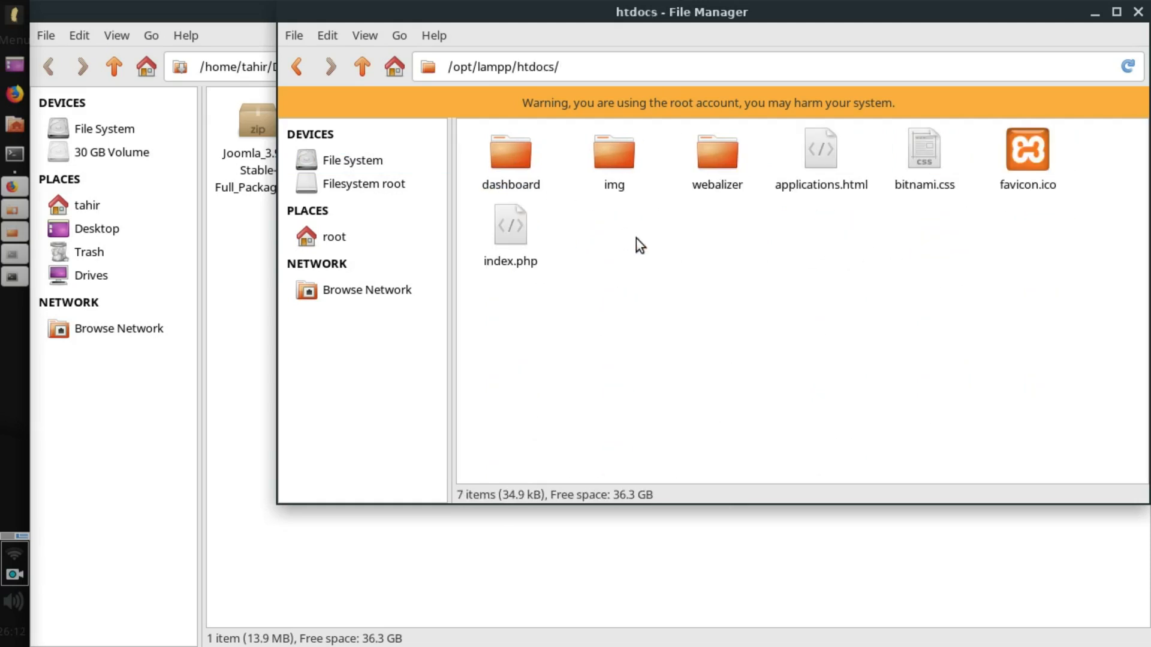
Paste the Joomla zip into htdocs and create a new folder named joomla beside it.
right_click(693, 251)
click(730, 305)
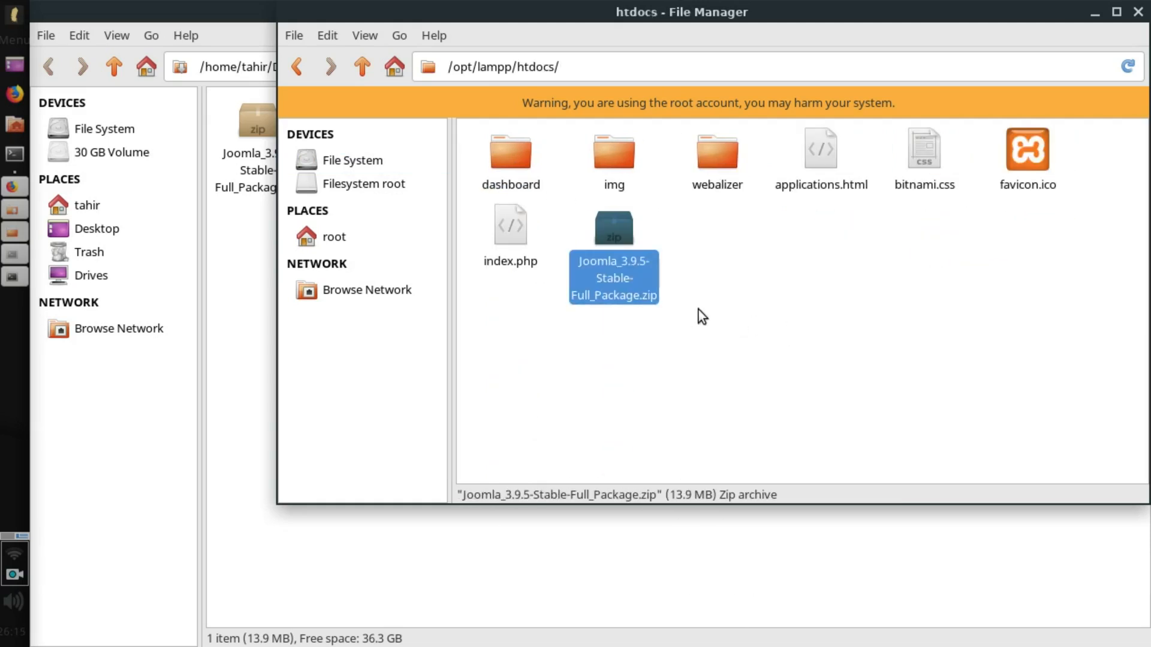
right_click(803, 279)
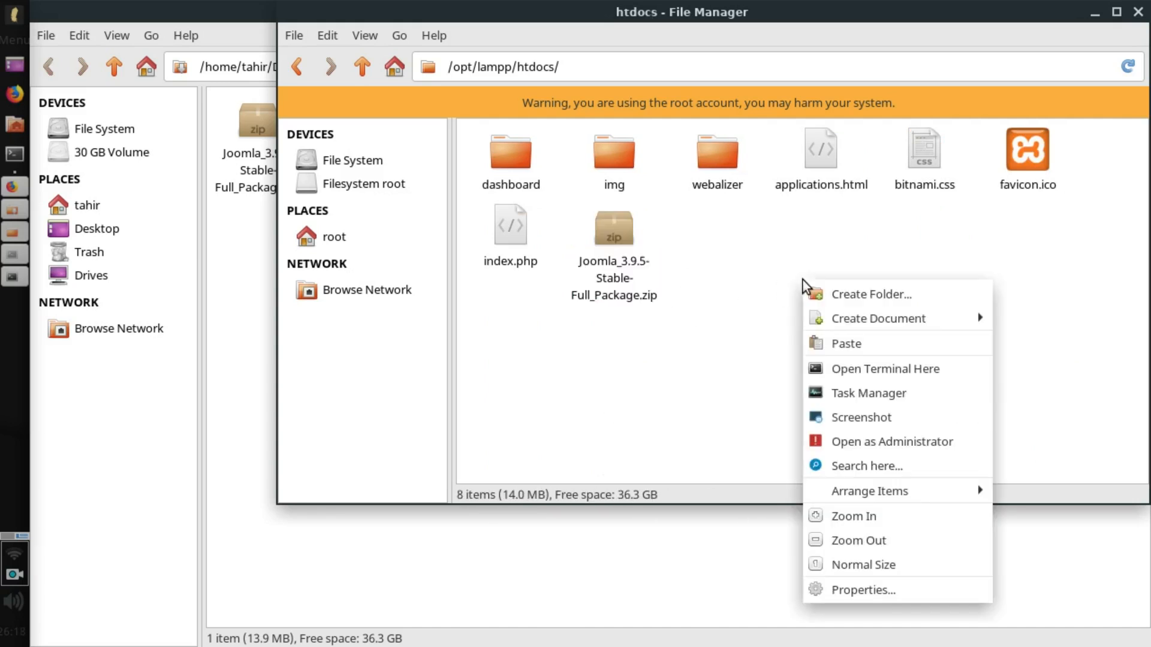
click(848, 297)
text(joomla)
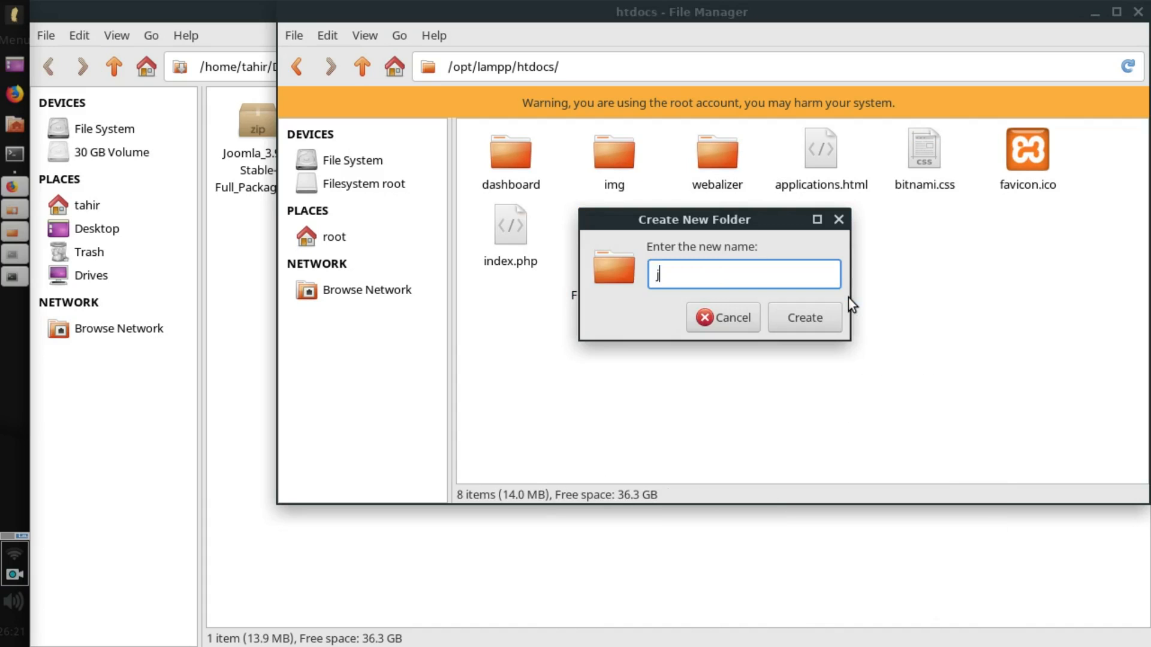
key(Return)
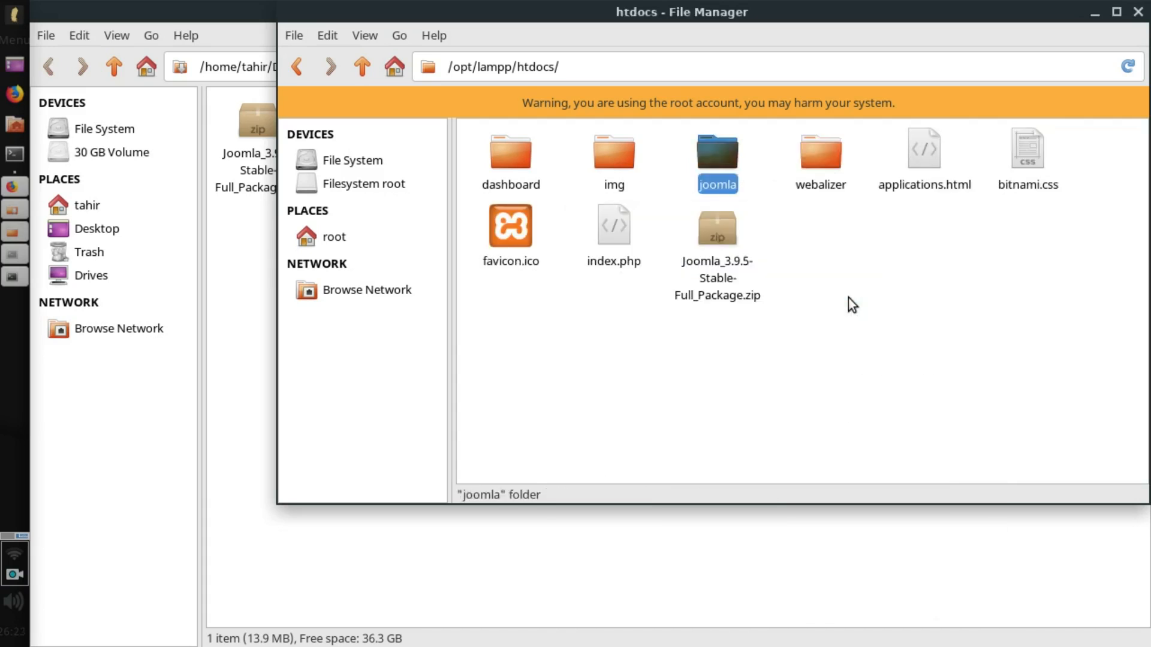
Extract all Joomla zip entries into /opt/lampp/htdocs/joomla, close Archive Manager, and return to Firefox.
double_click(710, 243)
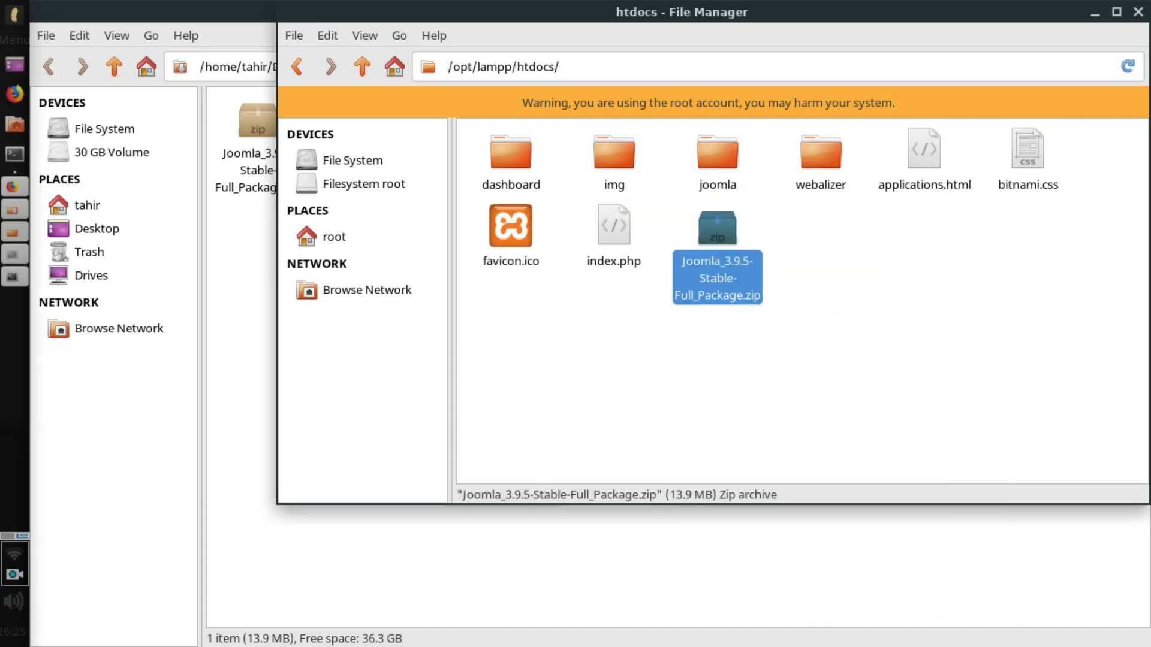
key(ctrl+a)
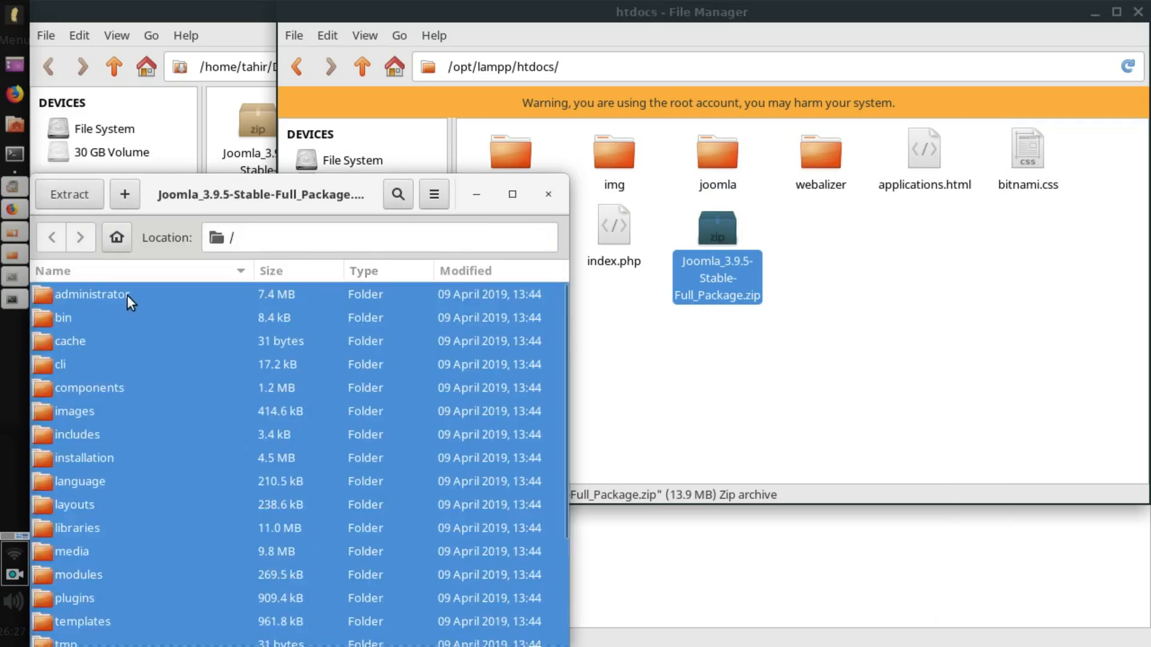
drag(127, 295, 717, 157)
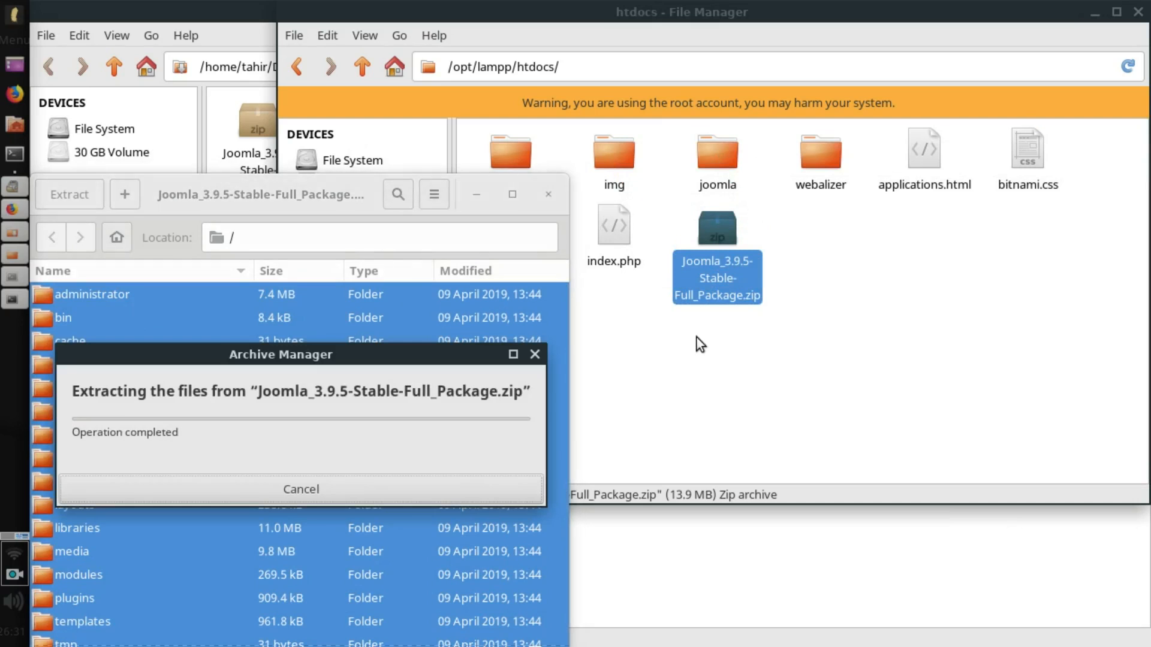
double_click(715, 167)
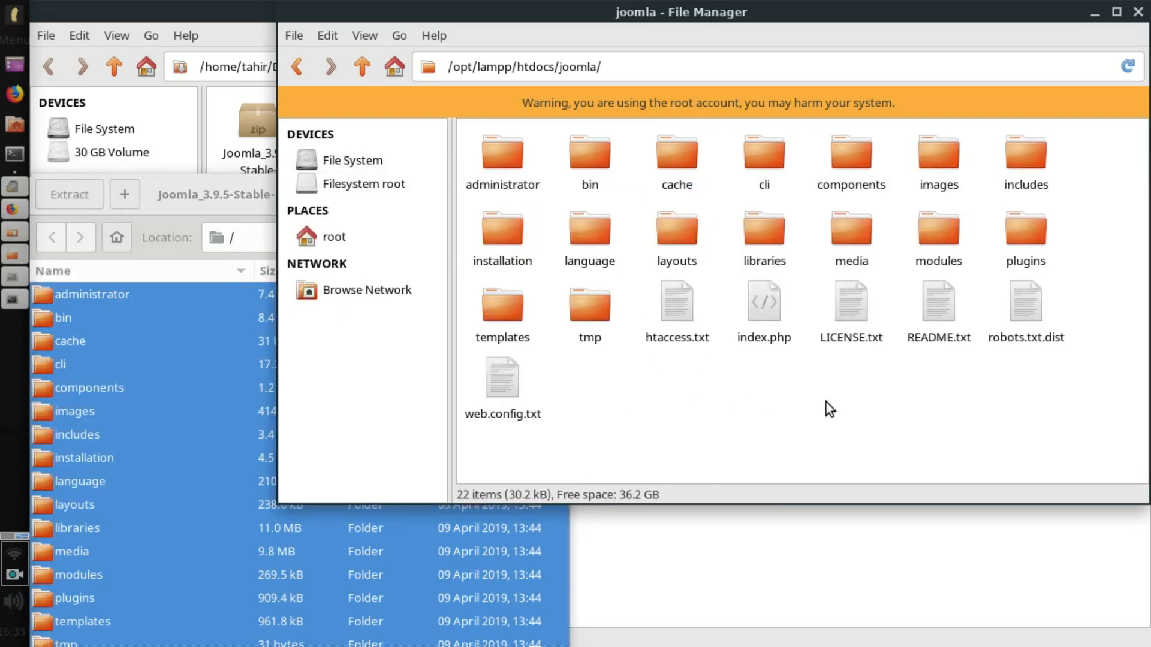
key(alt+Tab)
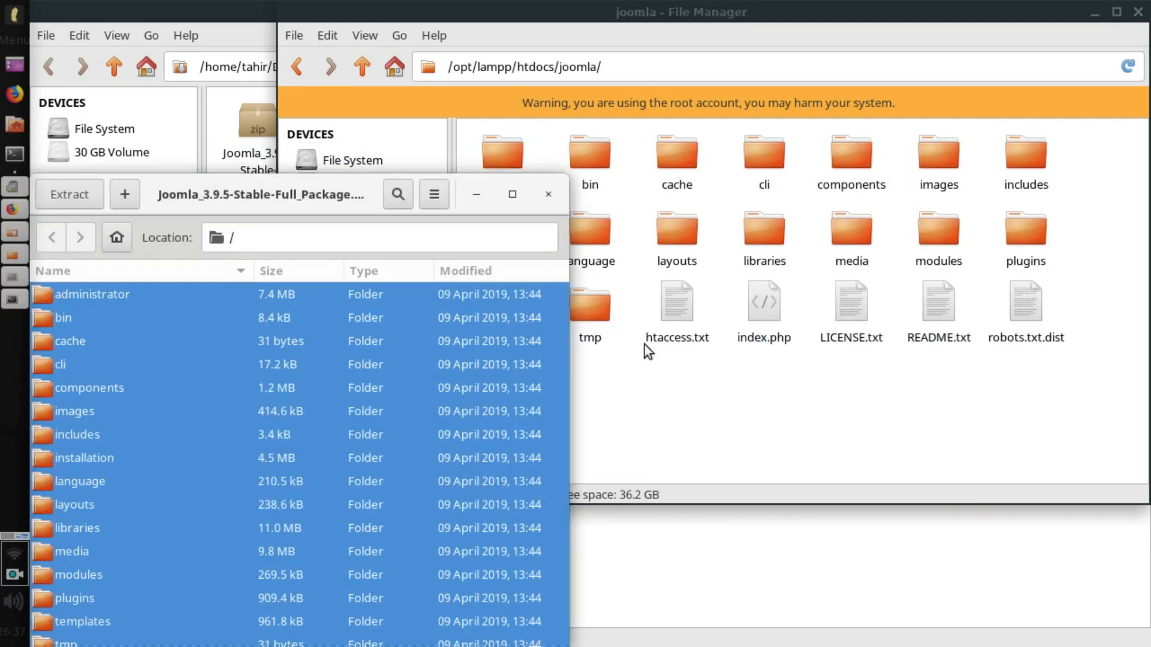
click(547, 194)
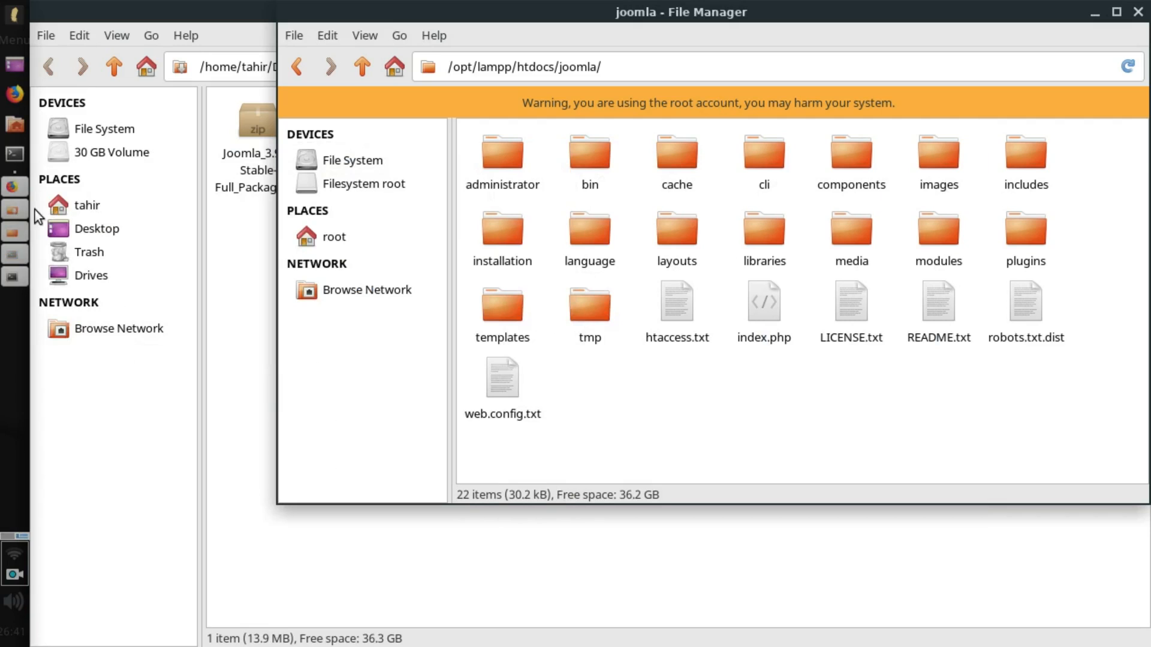
click(12, 187)
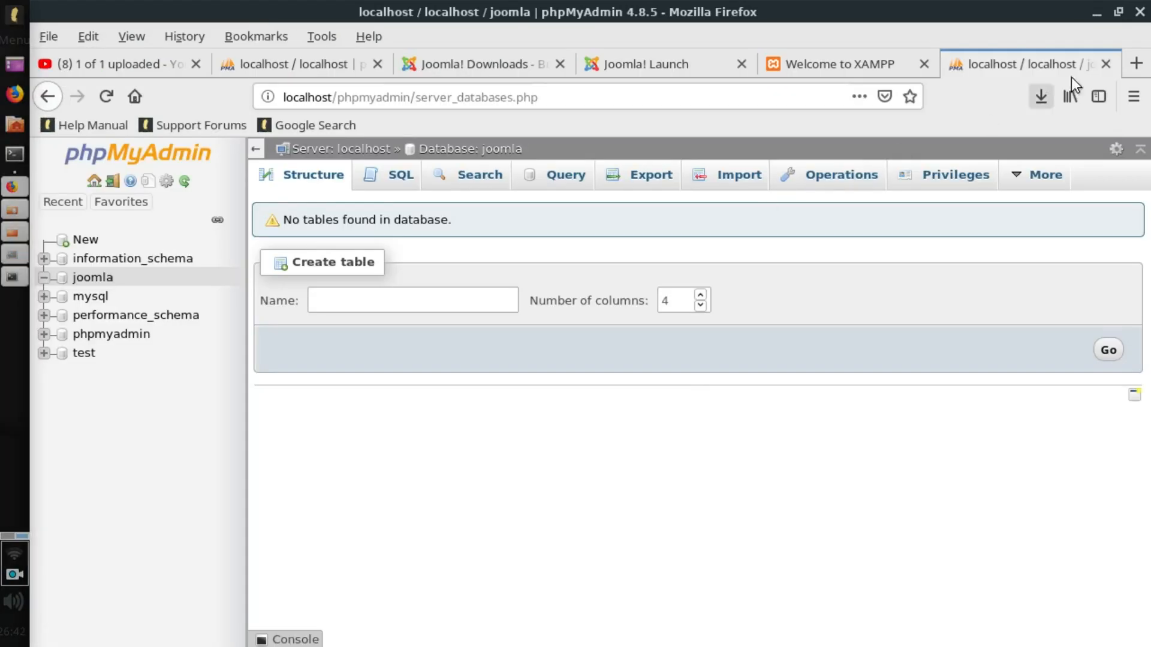
Load the Joomla Web Installer at localhost/joomla in a new tab.
click(1136, 62)
text(localhost/)
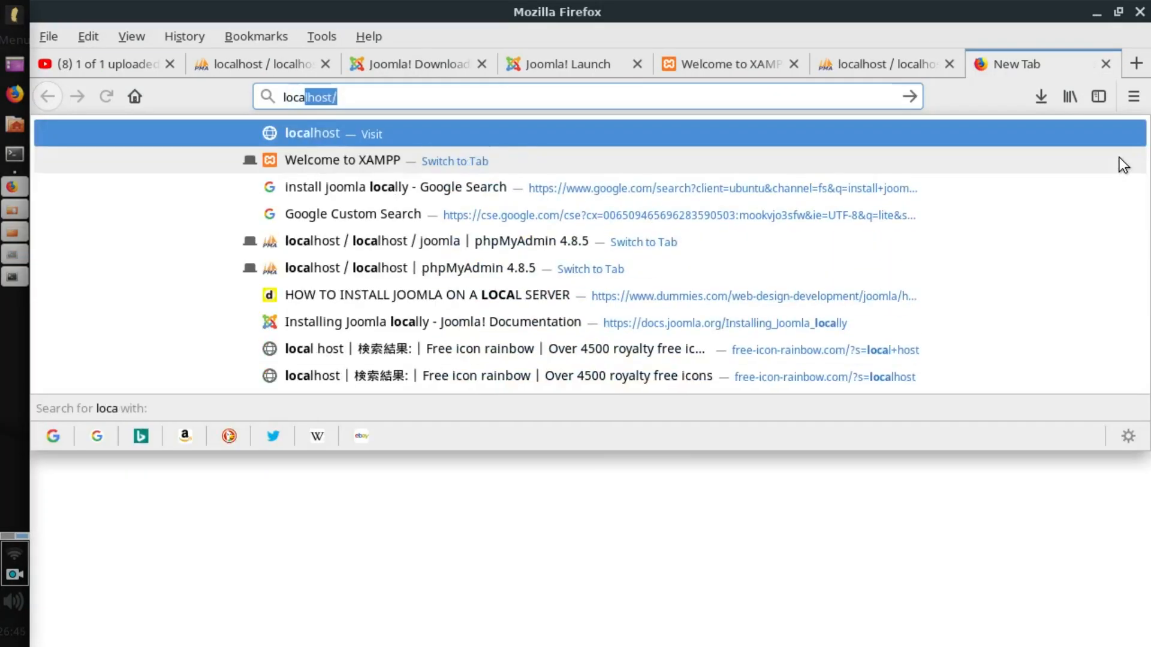
text(joomla)
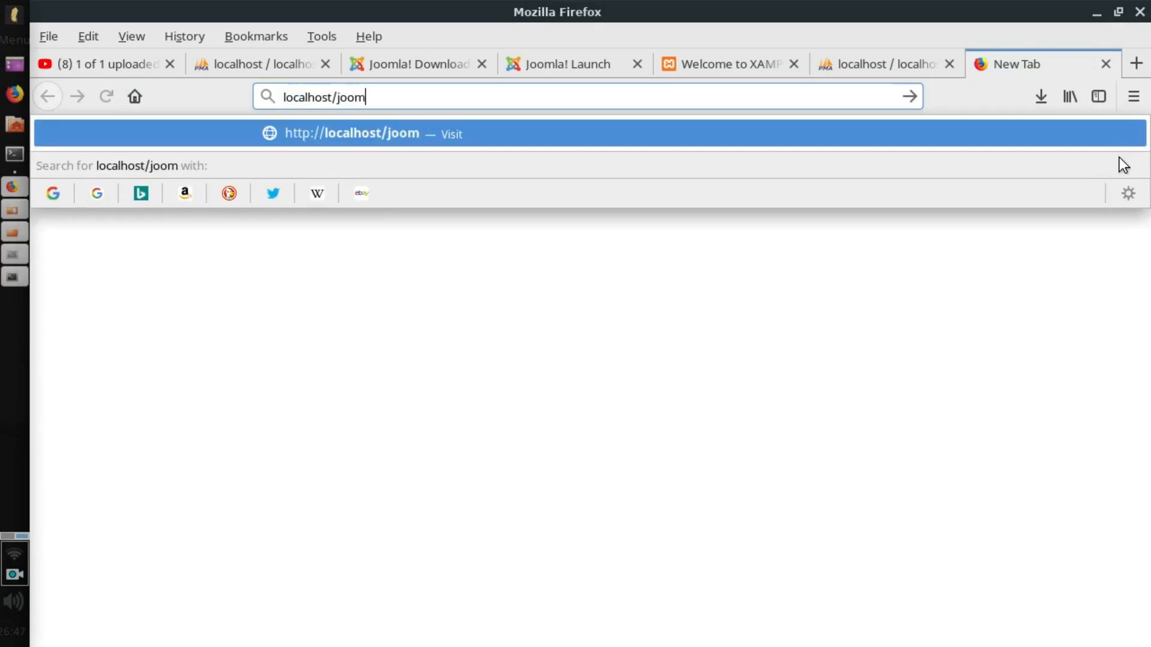
key(Return)
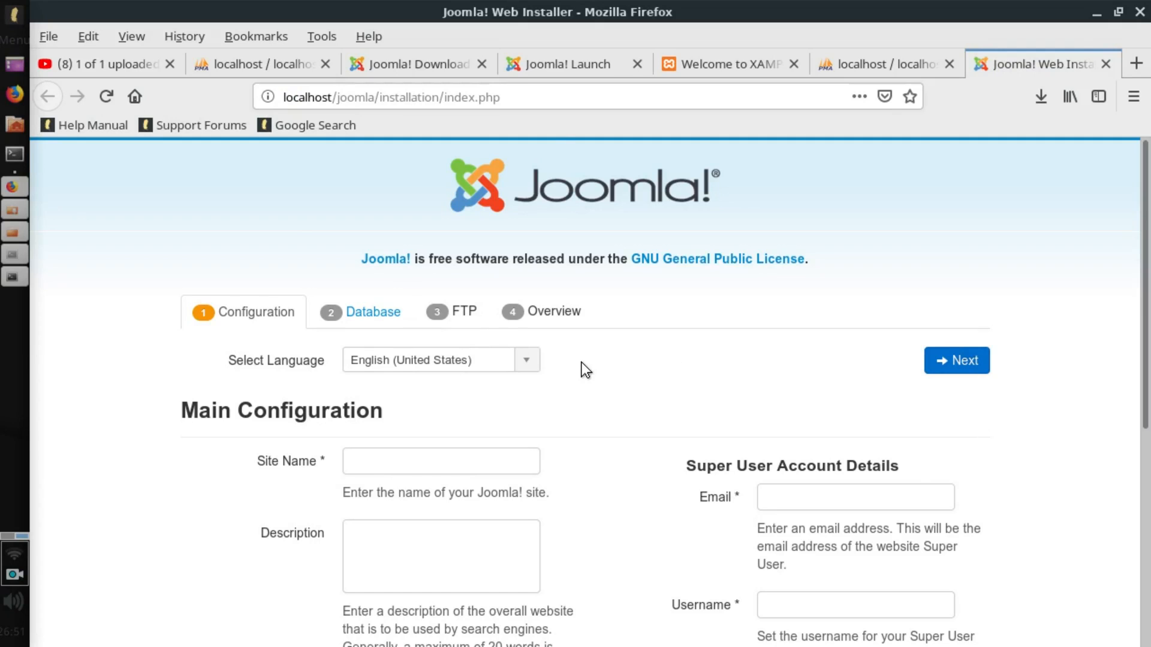
scroll(580, 364, down, 2)
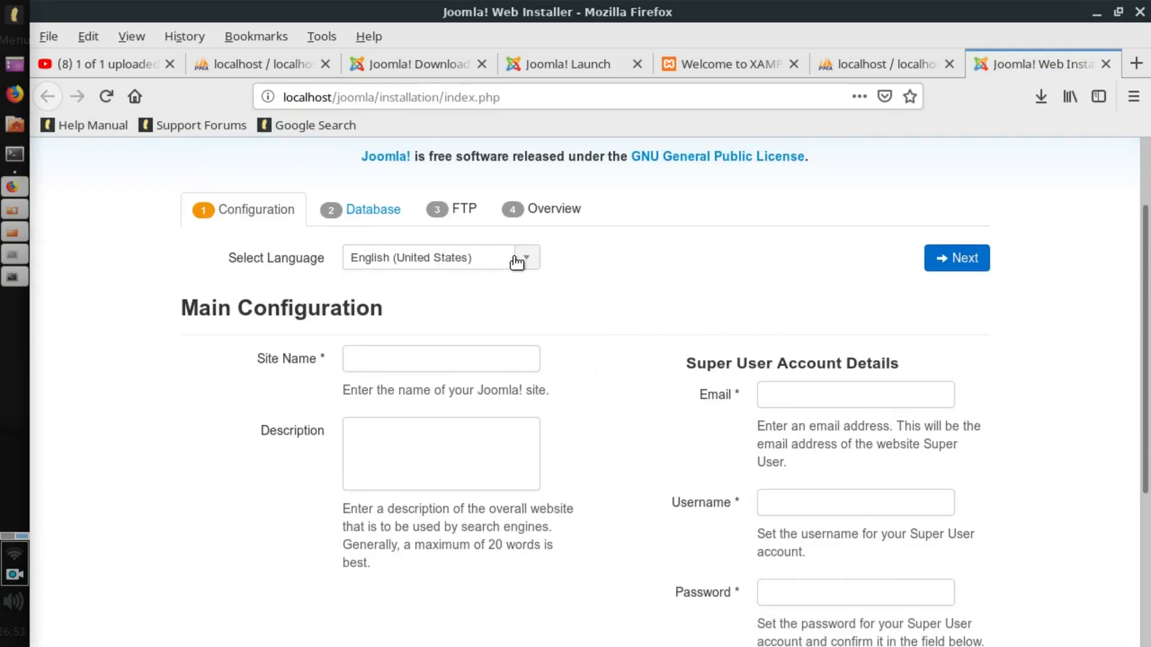
scroll(564, 296, down, 1)
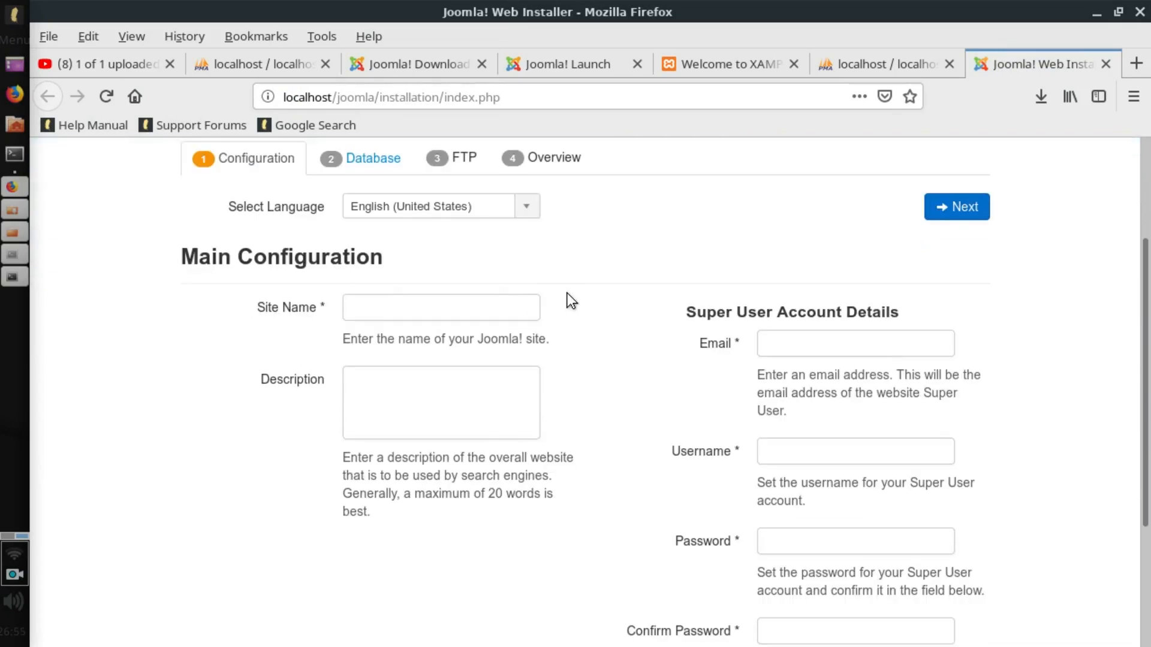
Fill in the Site Name, set Site Offline to No, and continue to Database Configuration.
click(463, 307)
text(Justlean)
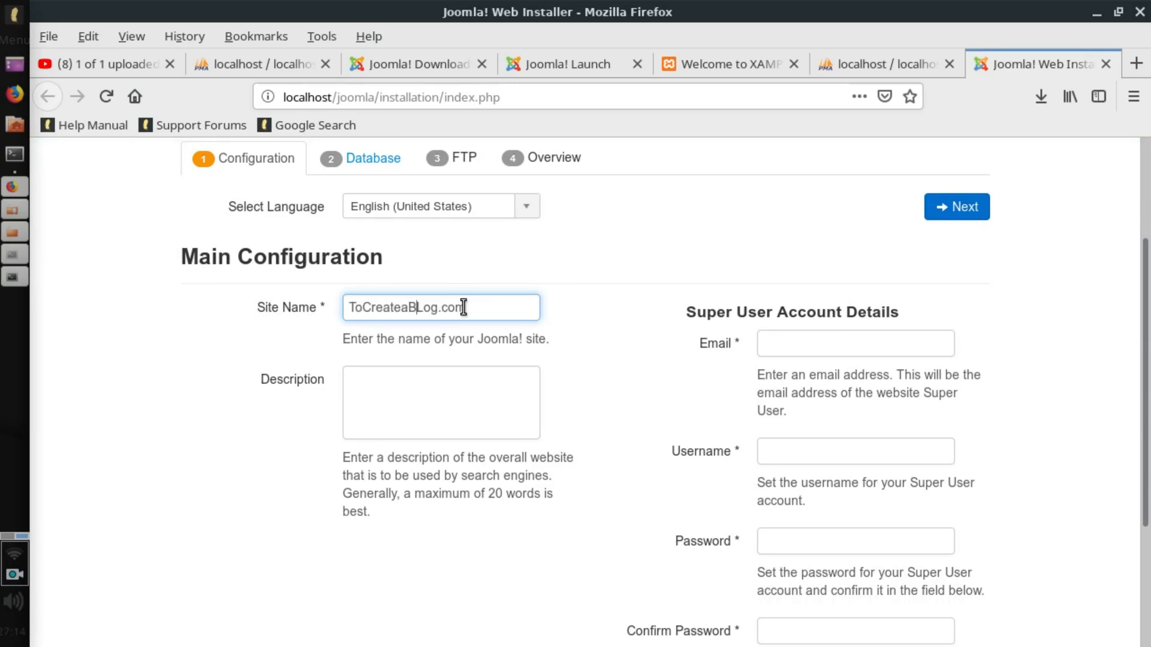
key(BackSpace)
text(l)
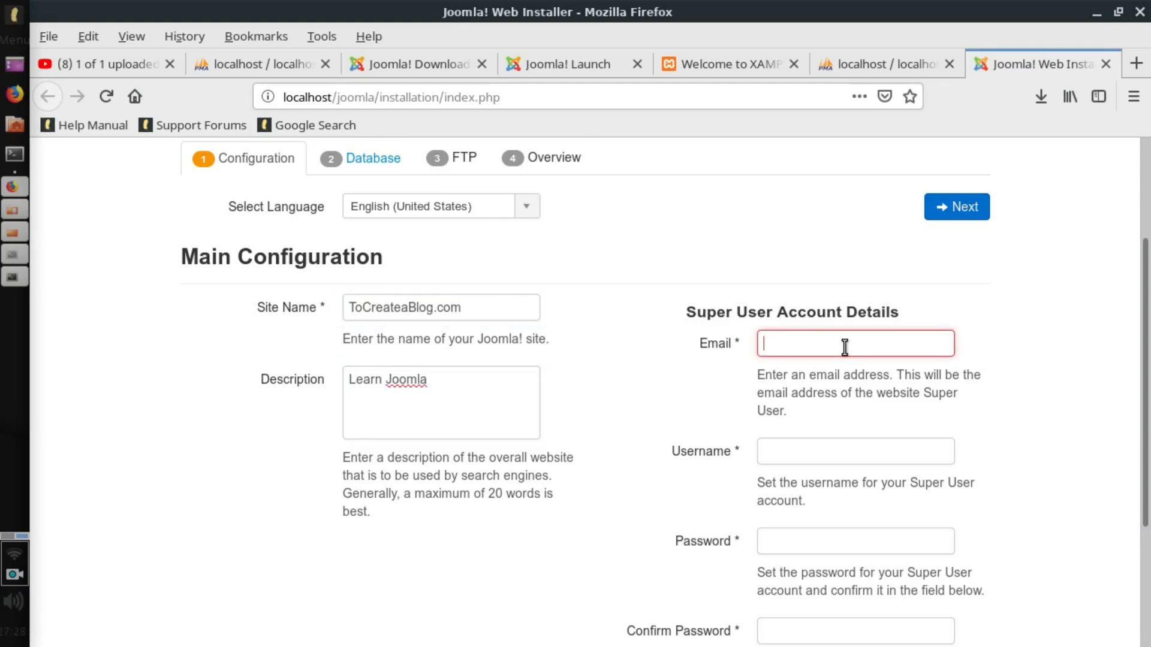
scroll(842, 346, down, 3)
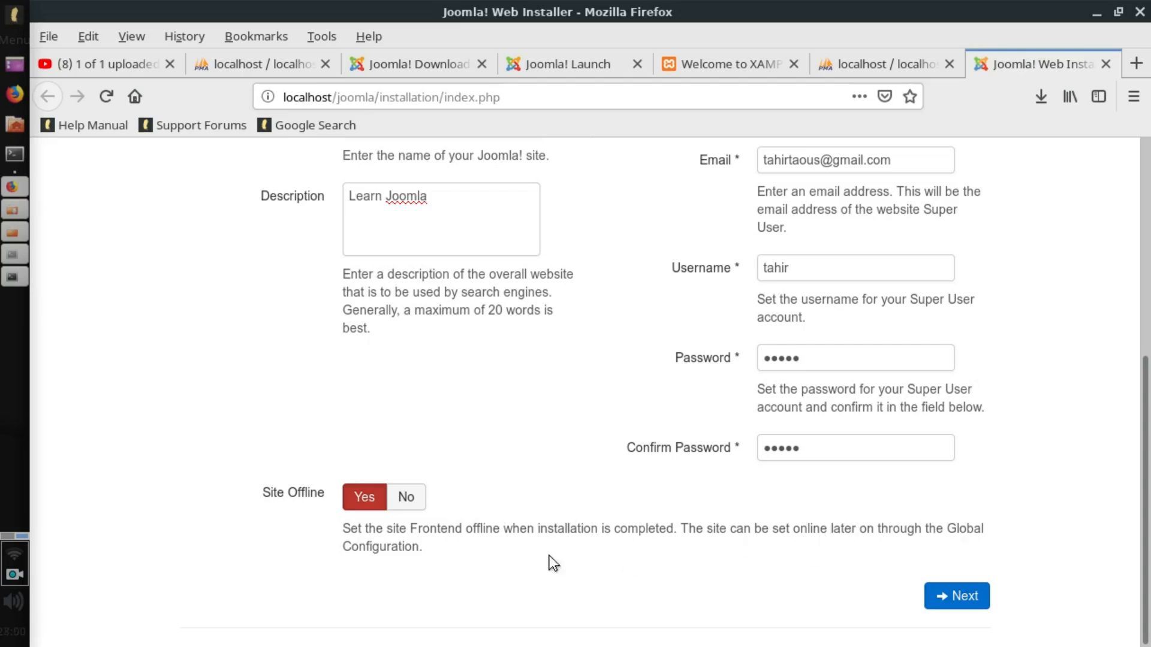
click(407, 498)
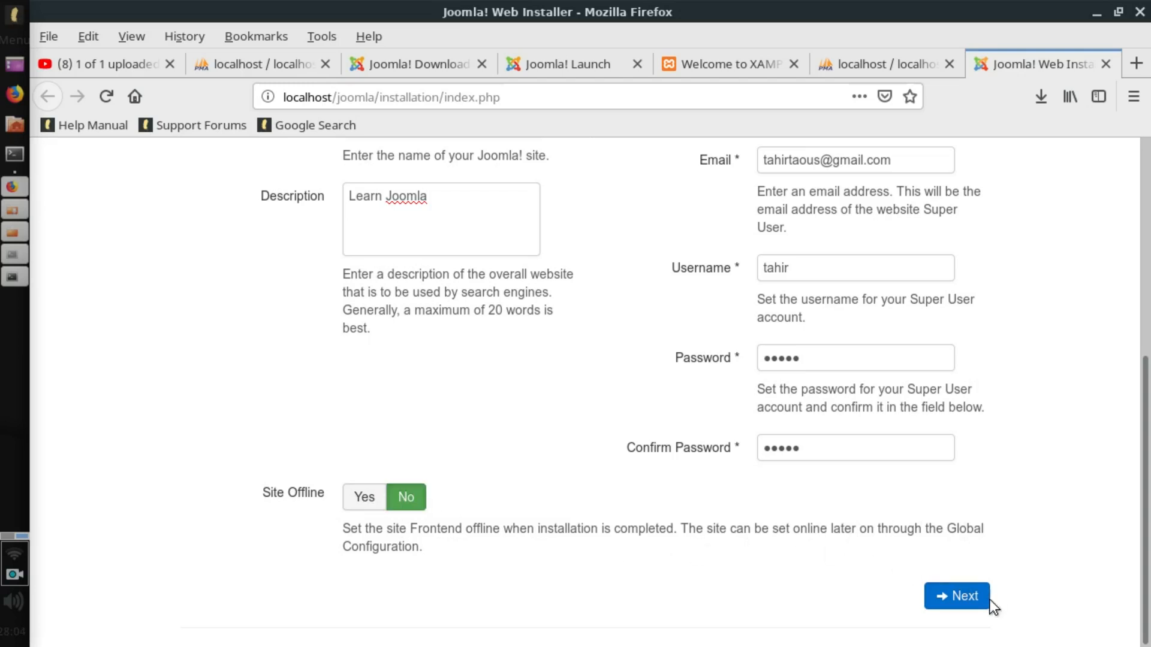
click(962, 597)
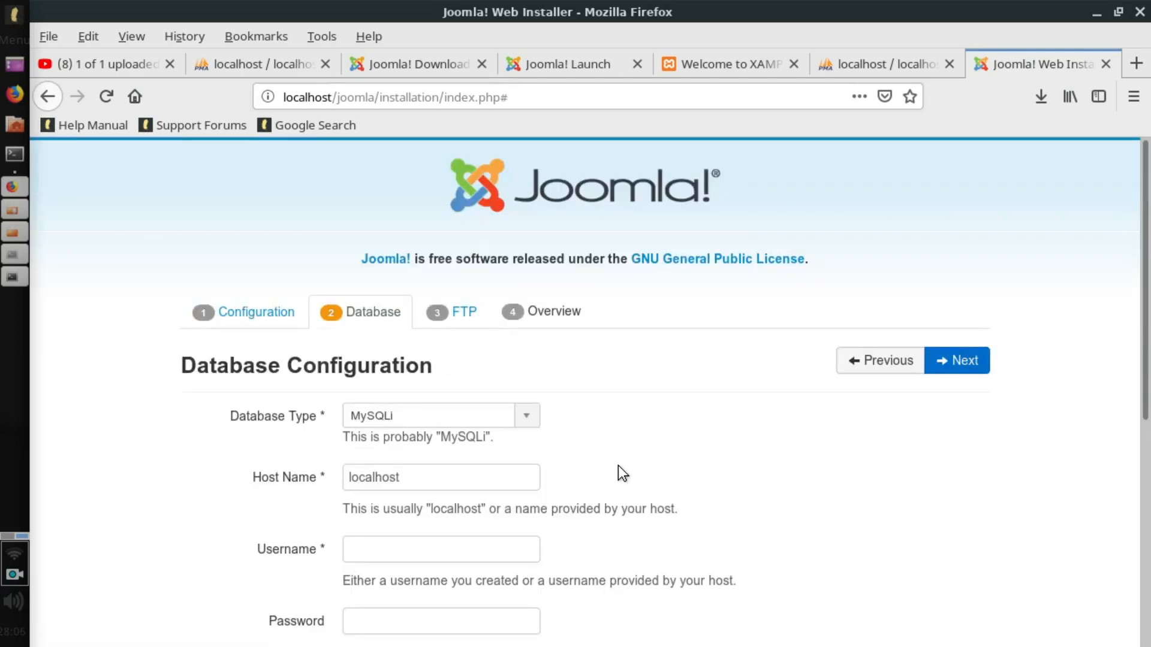
Keep MySQLi as the database type and enter database username root and database name joomla.
scroll(618, 474, down, 2)
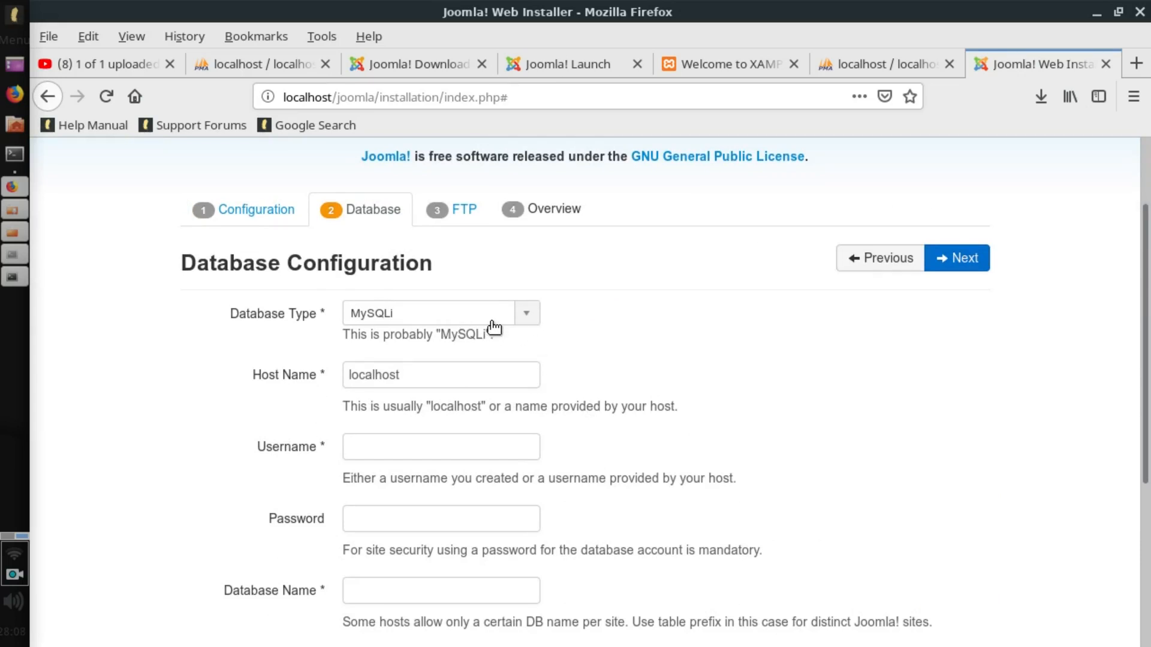
click(527, 316)
click(530, 320)
scroll(528, 321, down, 2)
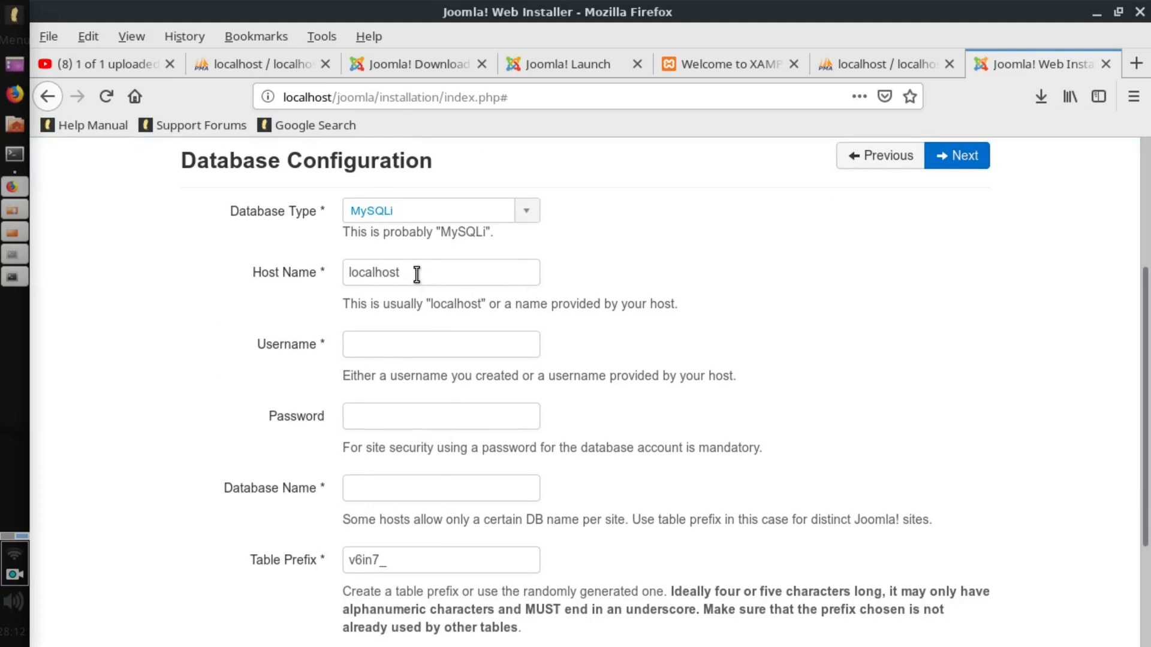
click(409, 341)
text(root)
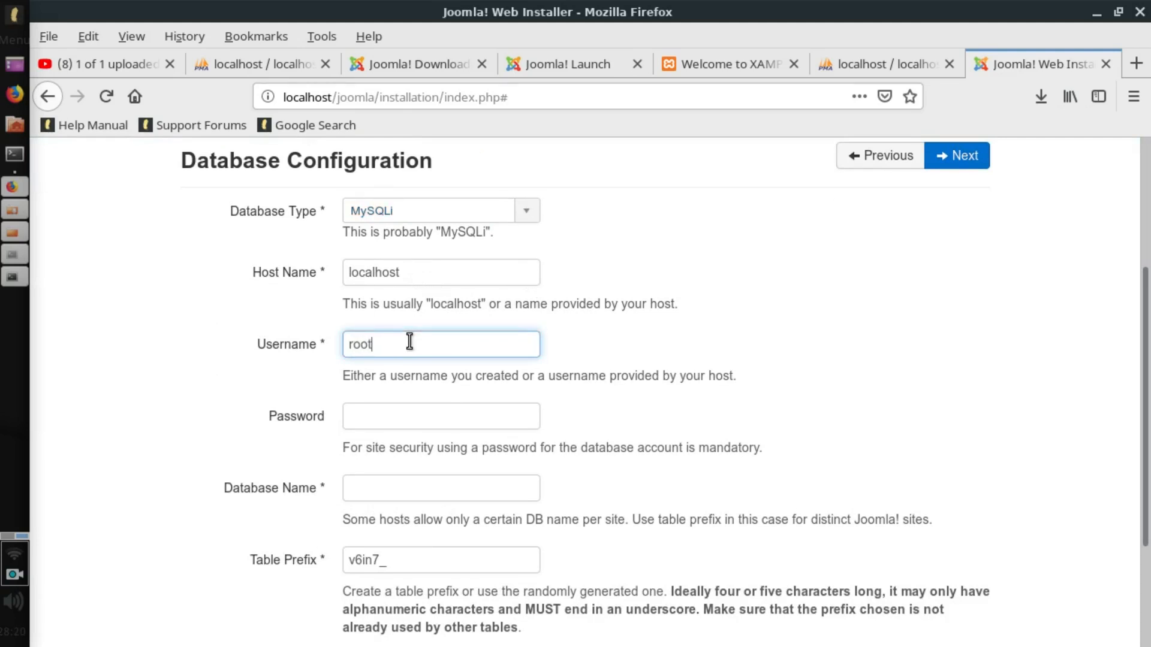
key(Tab)
key(Tab)
text(jo)
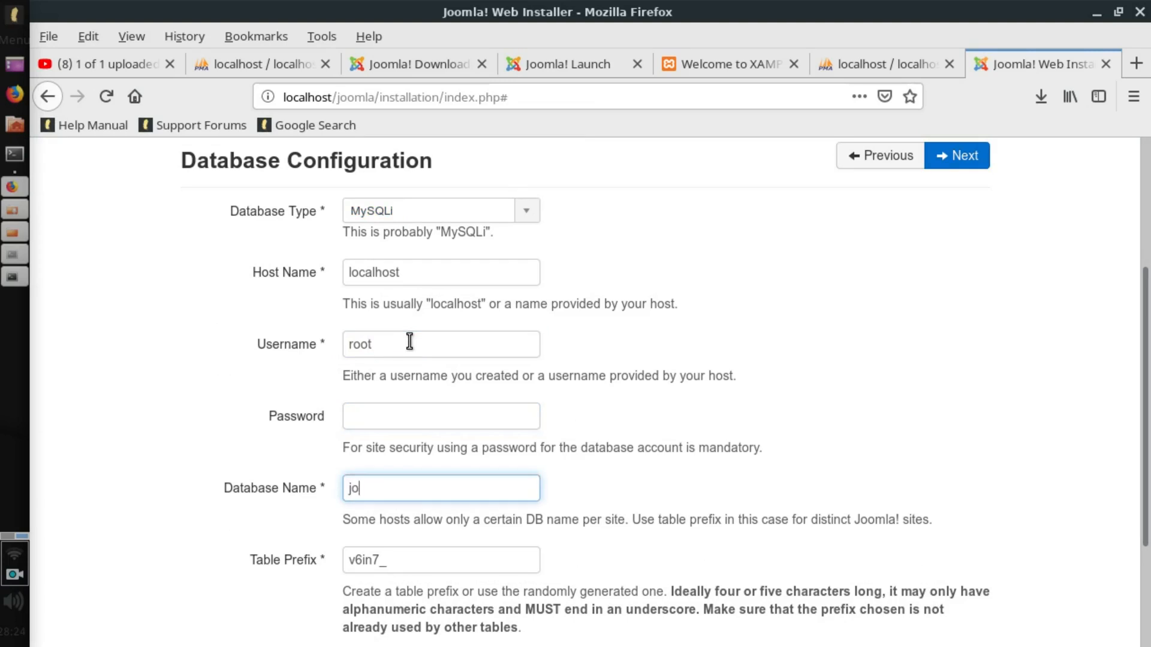
text(omla)
Advance to the FTP Configuration page, leaving the FTP layer off.
scroll(409, 342, down, 3)
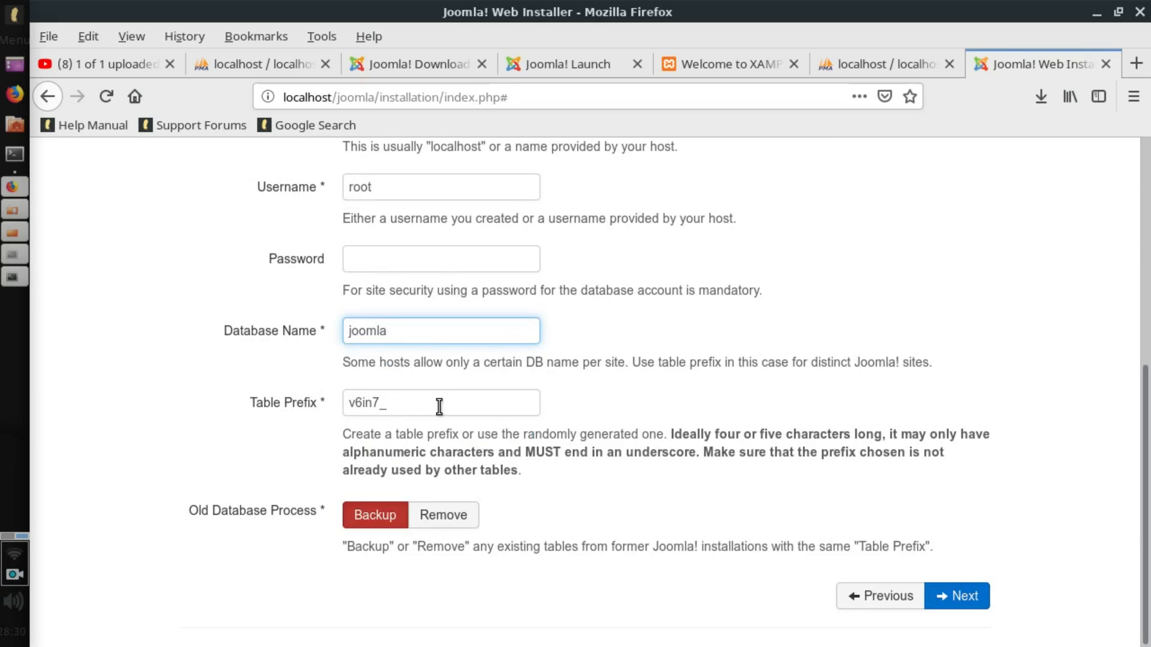
click(958, 596)
scroll(548, 413, down, 1)
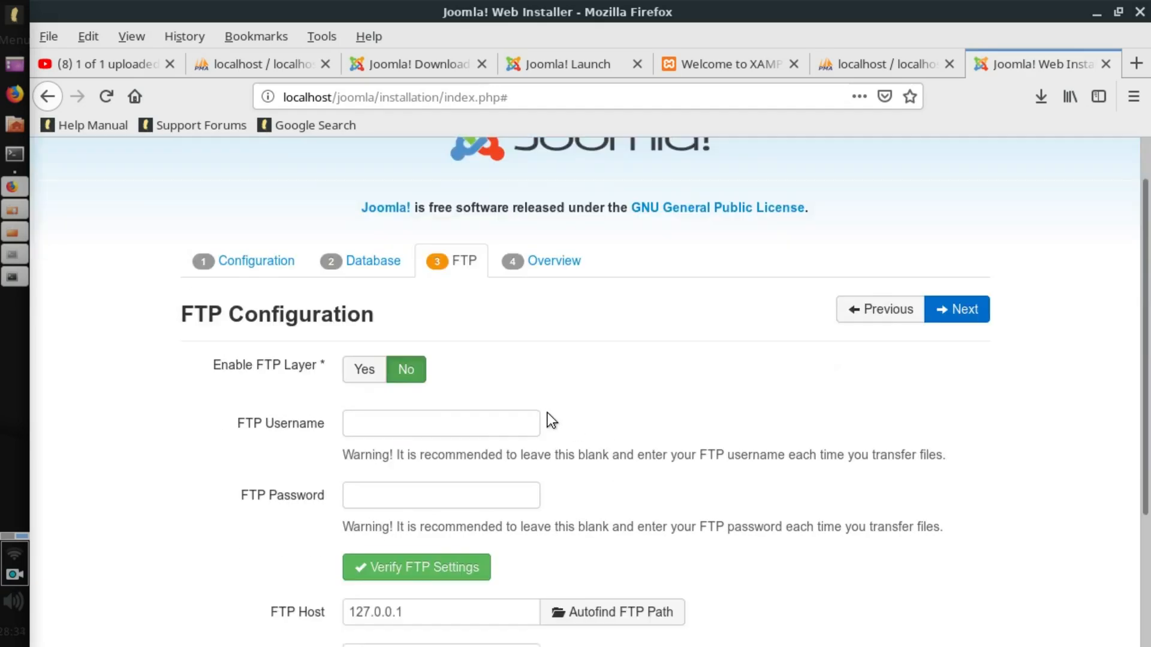
scroll(535, 405, down, 2)
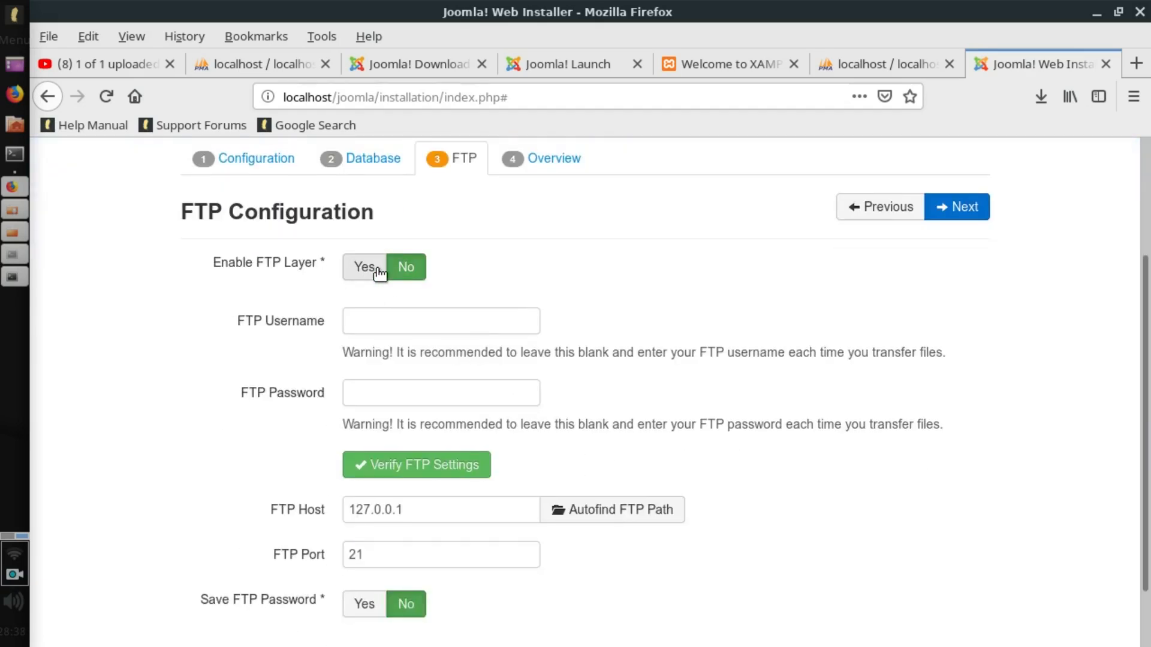
scroll(958, 159, down, 1)
Advance to the Overview step and review the site and database summary.
click(961, 161)
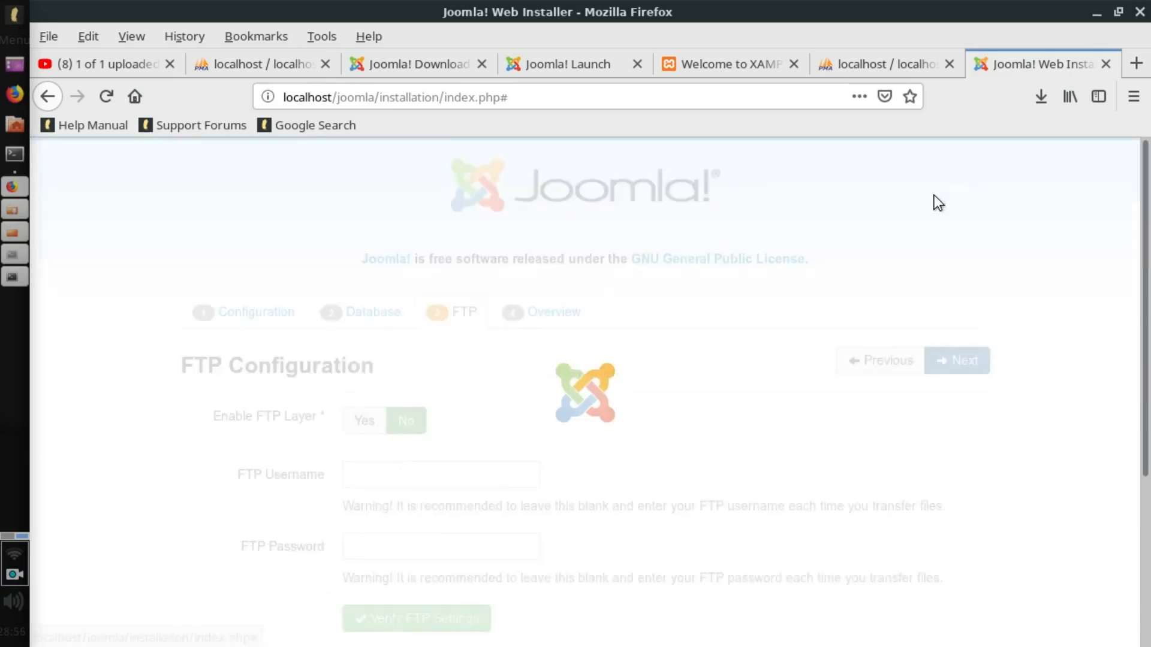
scroll(639, 327, down, 2)
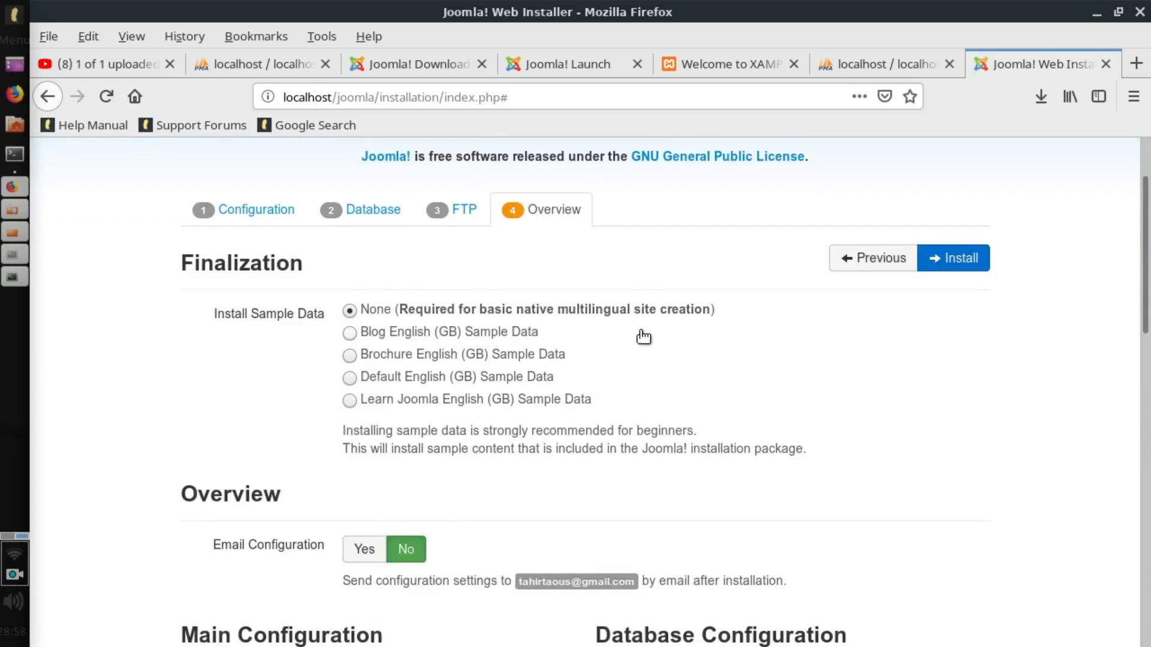
scroll(643, 337, down, 1)
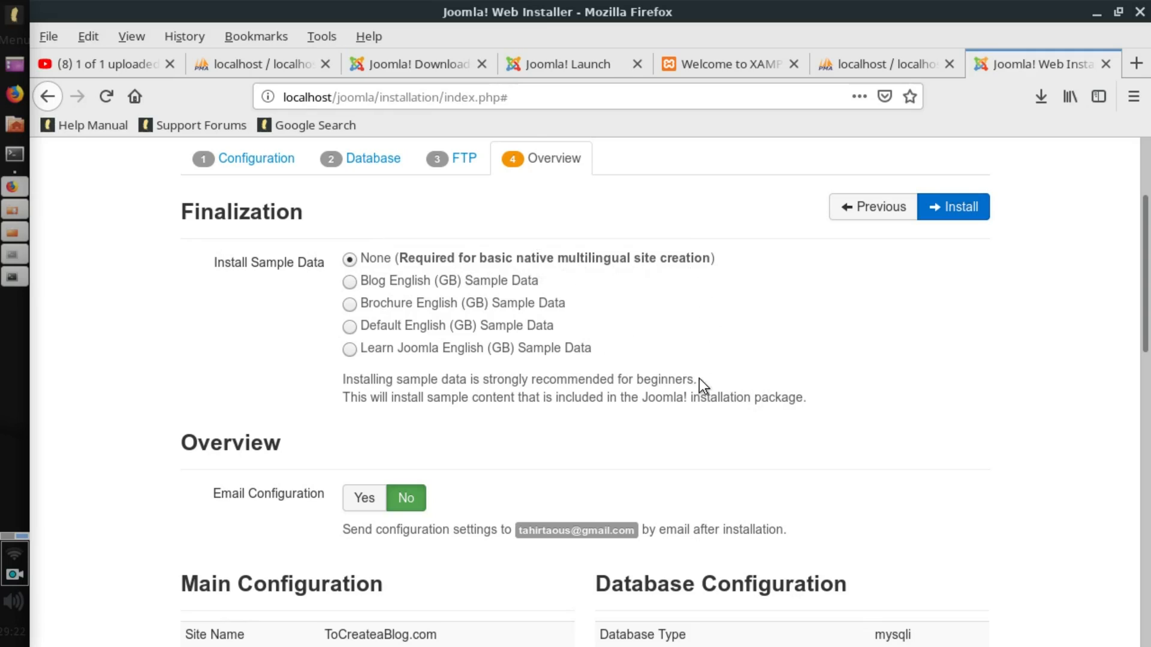
scroll(699, 379, down, 5)
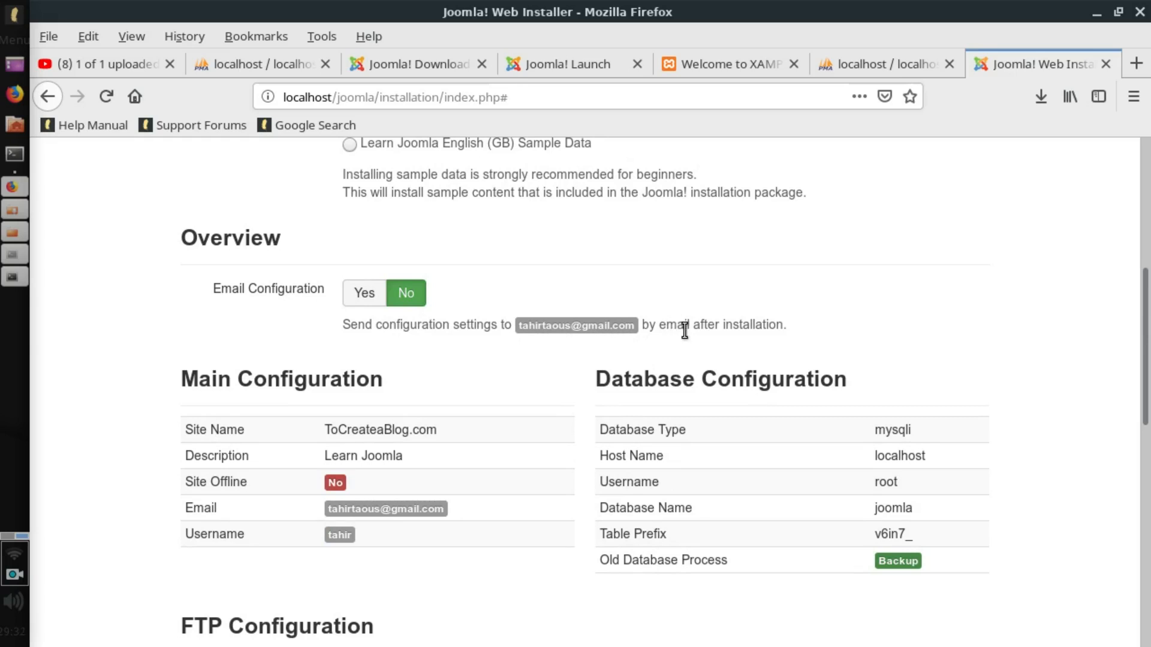
Switch Email Configuration to Yes and back to No, then scroll through the Pre-Installation Check.
click(366, 293)
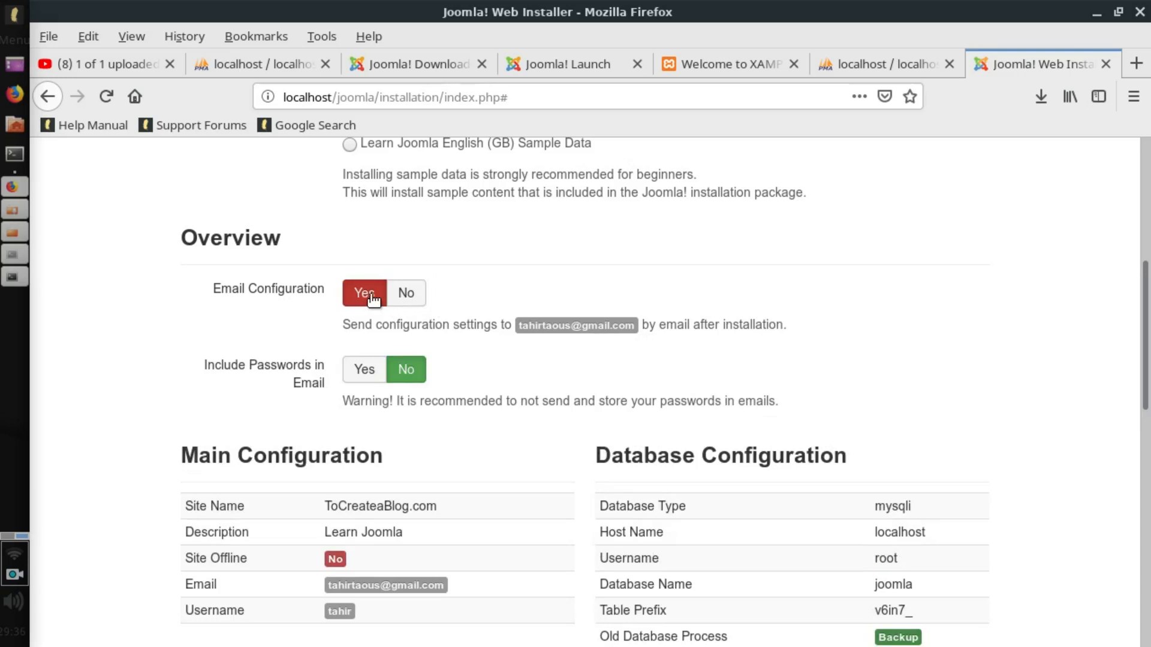
click(408, 298)
scroll(419, 301, down, 1)
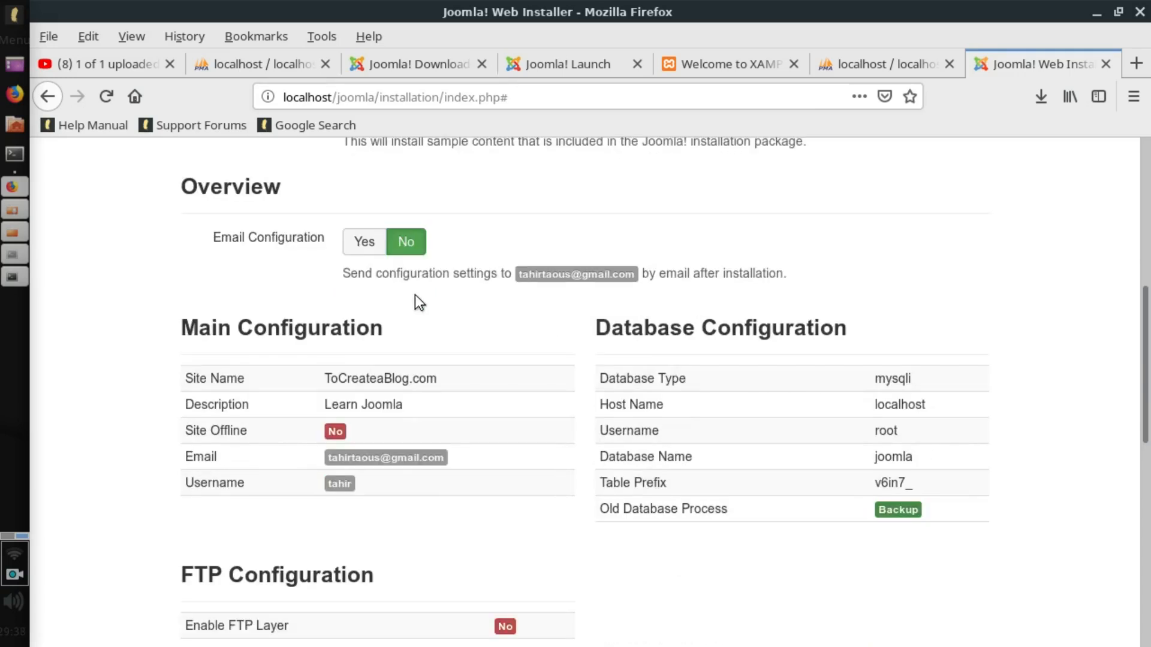
scroll(415, 295, down, 2)
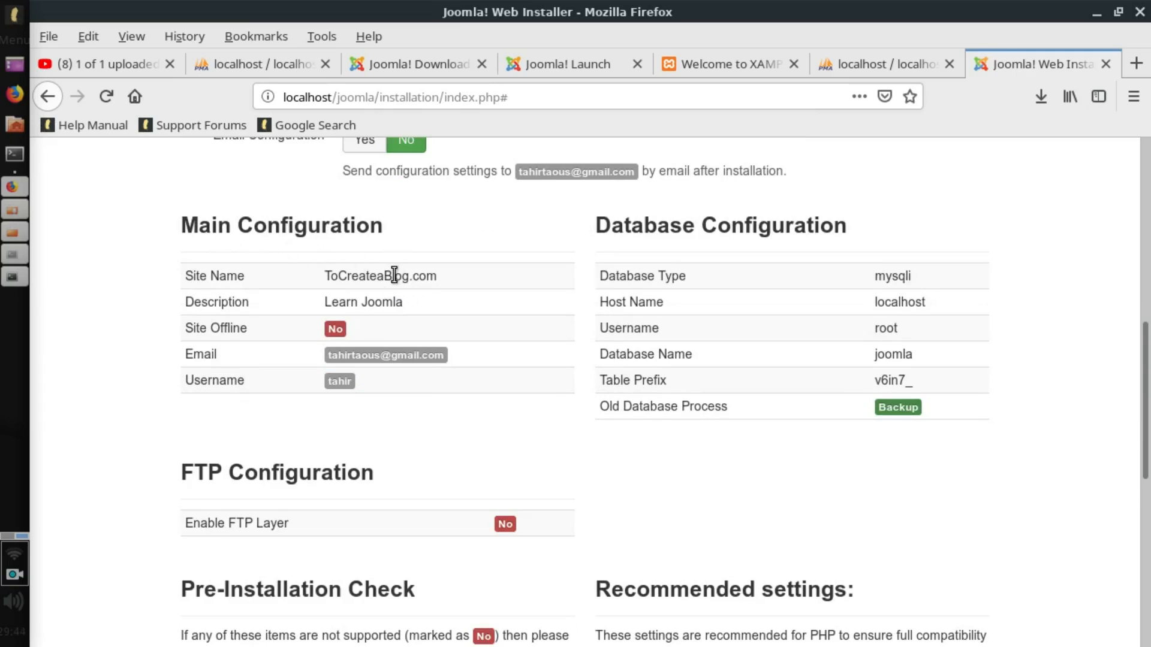
scroll(394, 275, down, 1)
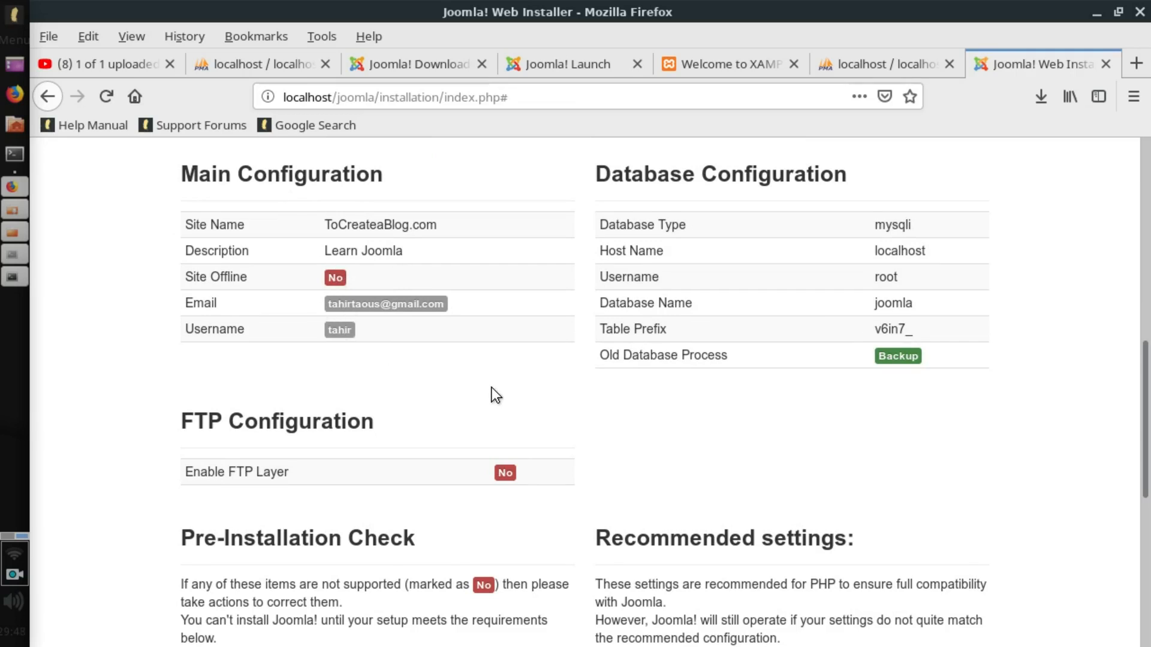
scroll(642, 326, down, 4)
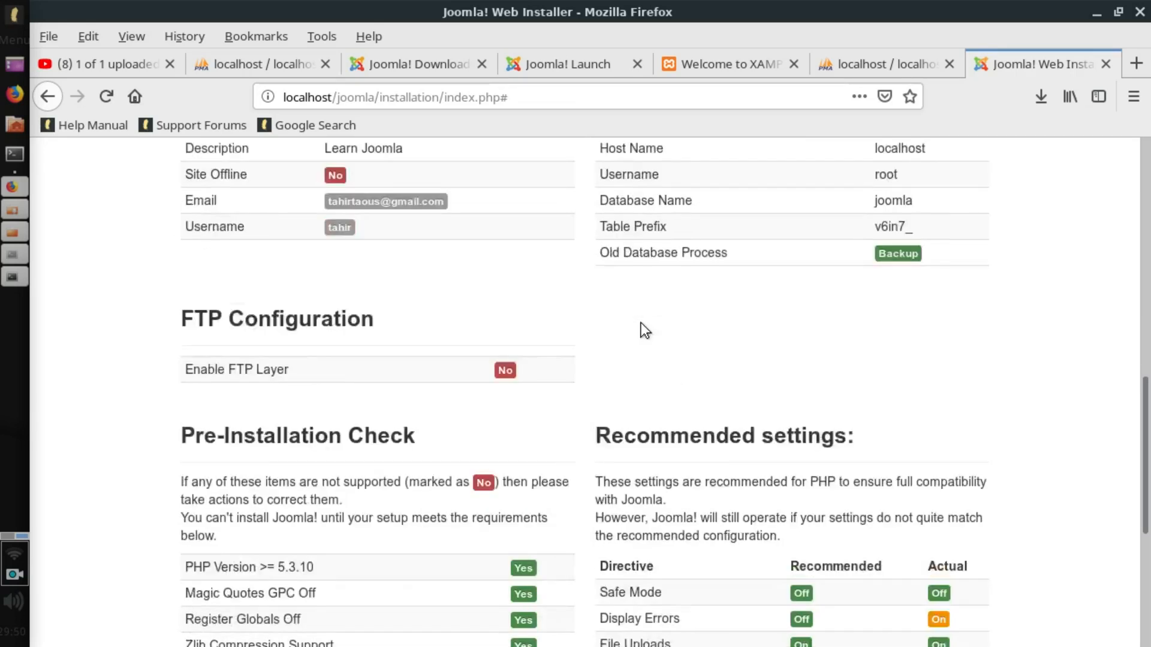
scroll(548, 338, down, 4)
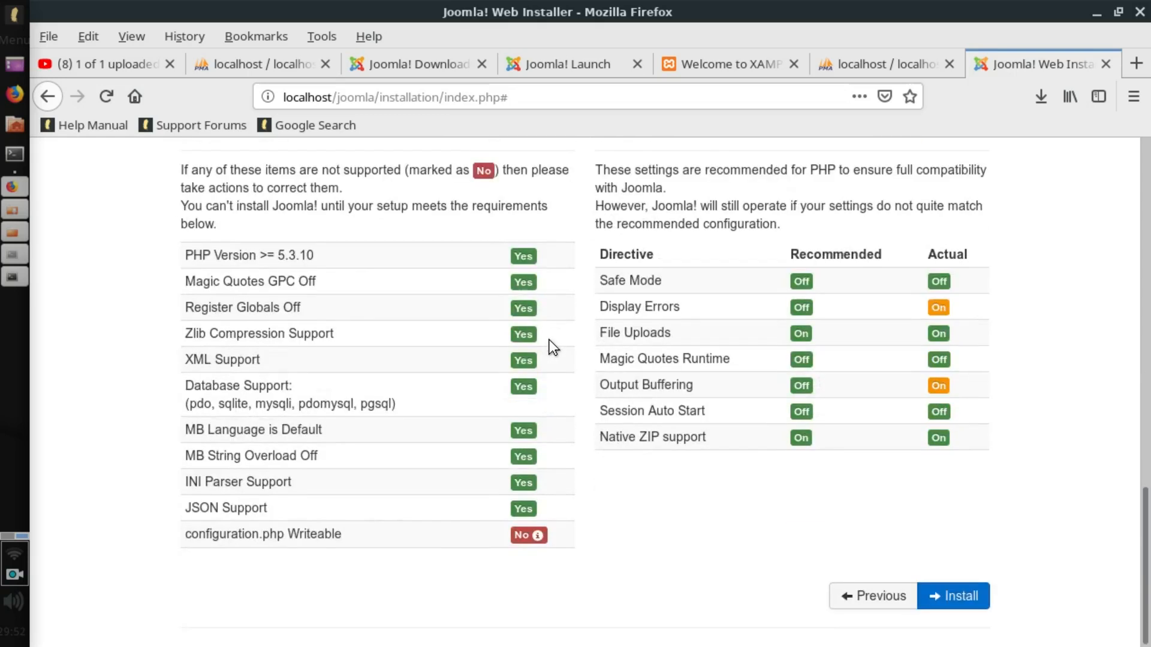
Run the installation and scroll the Congratulations page down to the configuration.php notice.
click(955, 596)
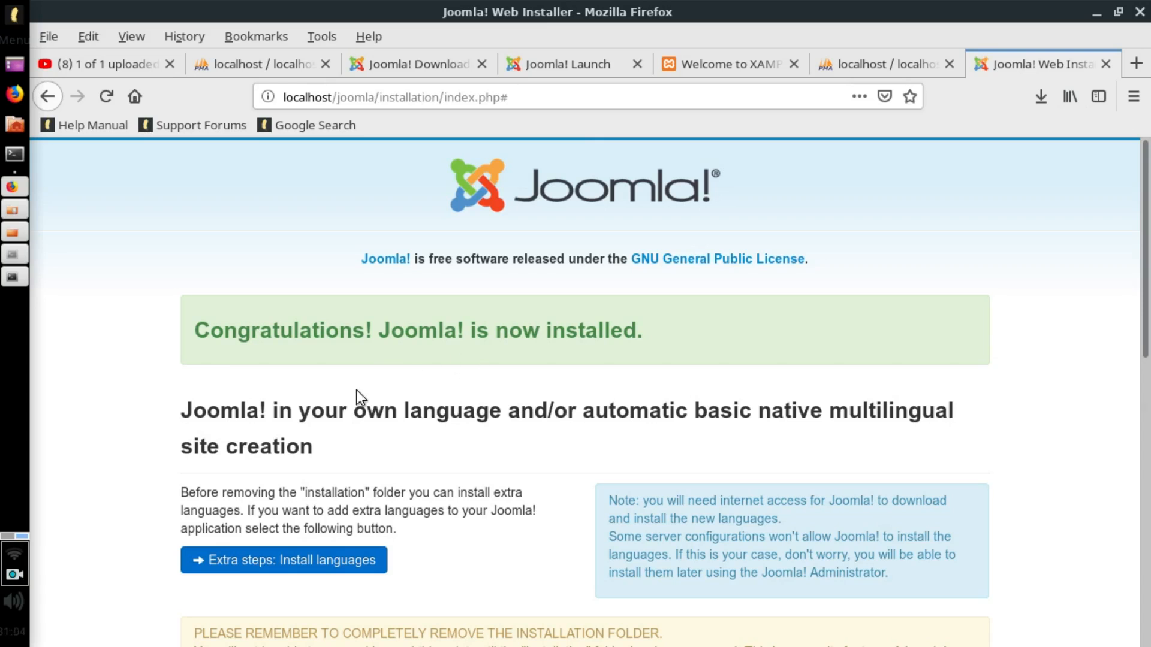
scroll(356, 391, down, 3)
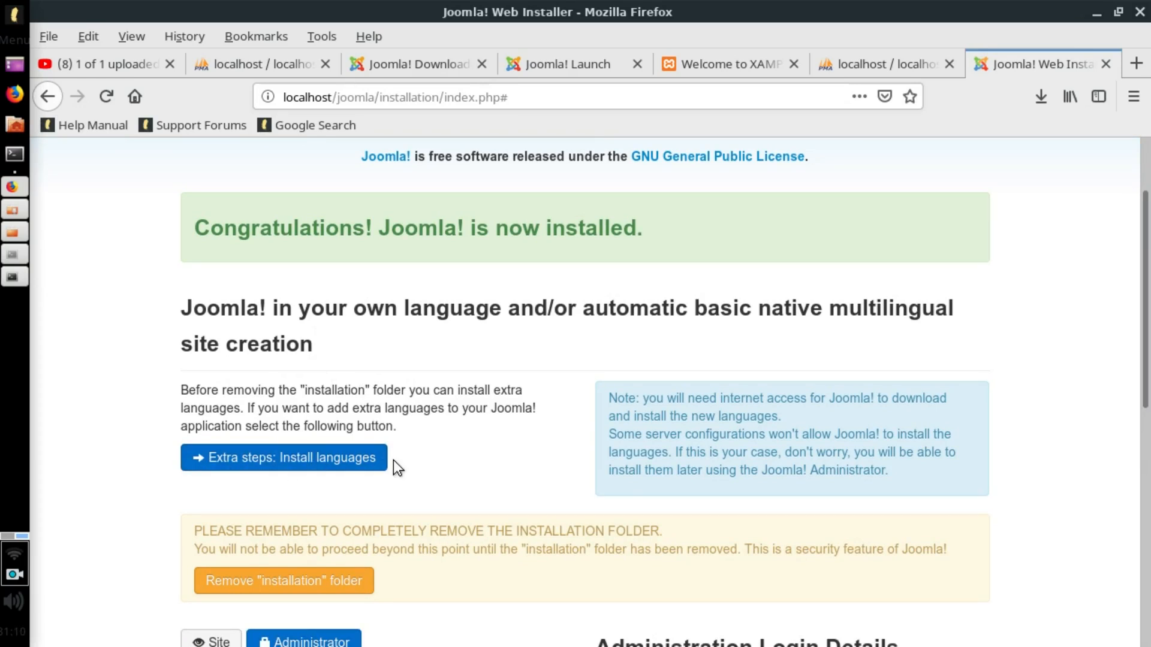
scroll(398, 462, down, 3)
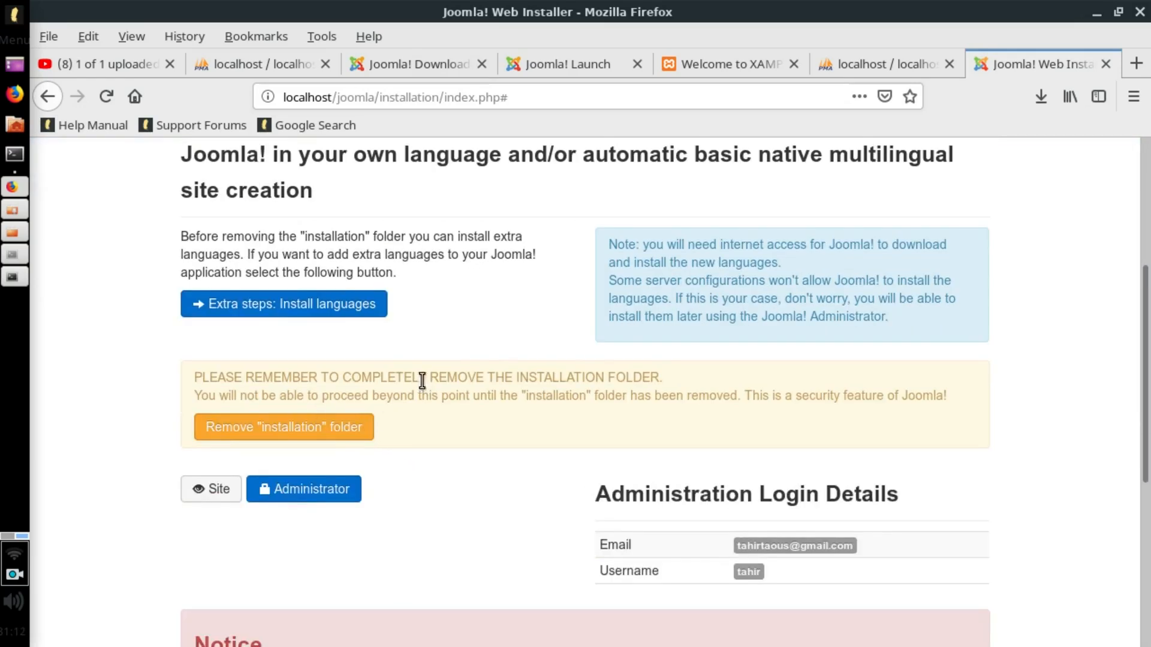
scroll(473, 485, down, 1)
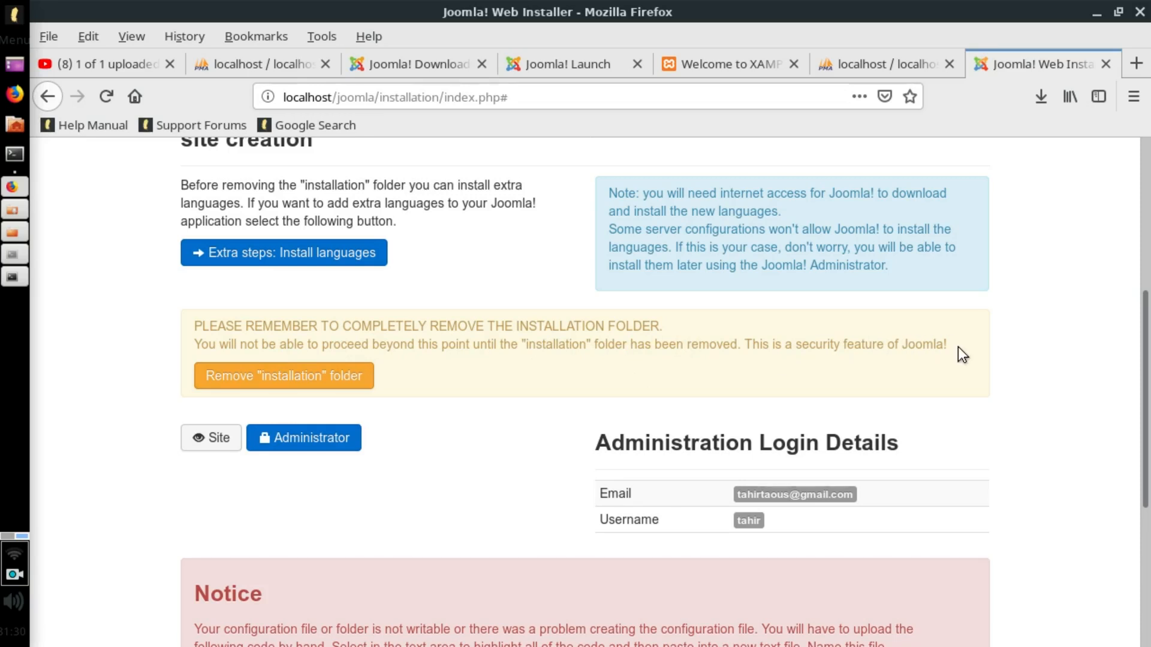
click(297, 381)
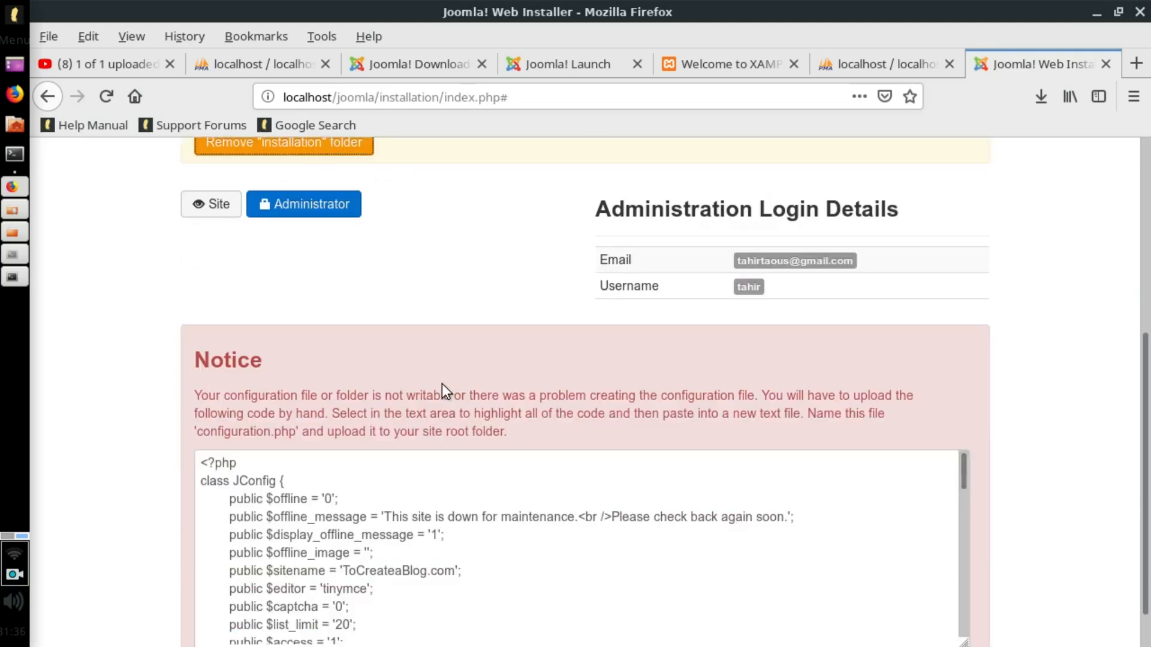
Select all the generated configuration.php code in the notice and copy it.
scroll(441, 384, down, 1)
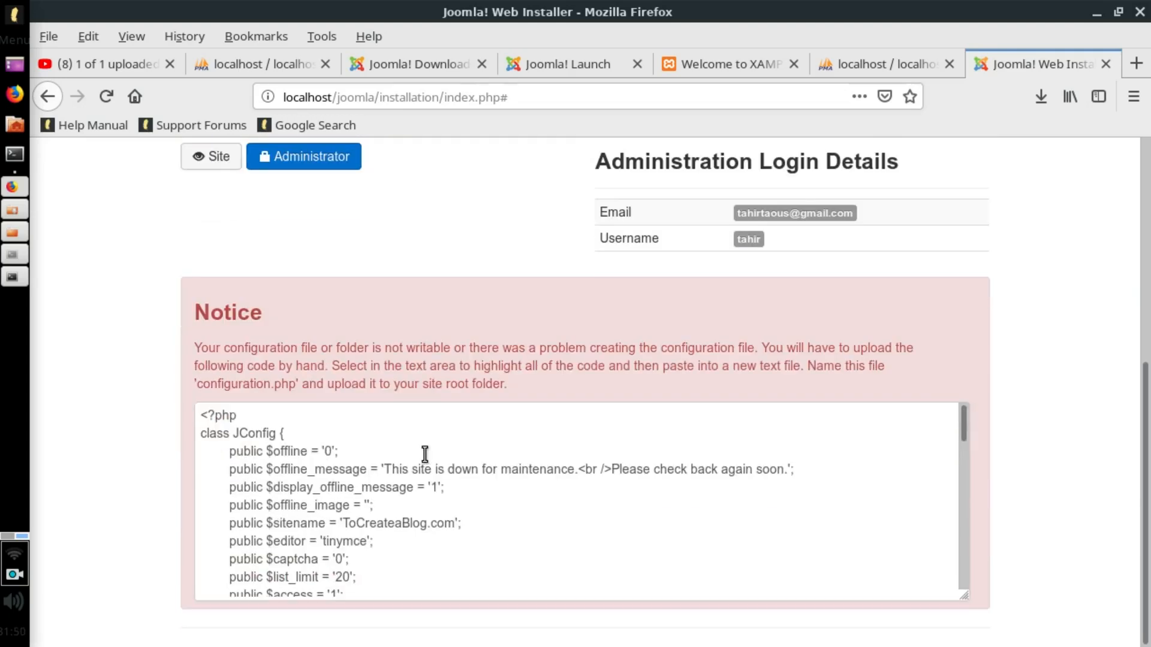
click(420, 458)
right_click(341, 464)
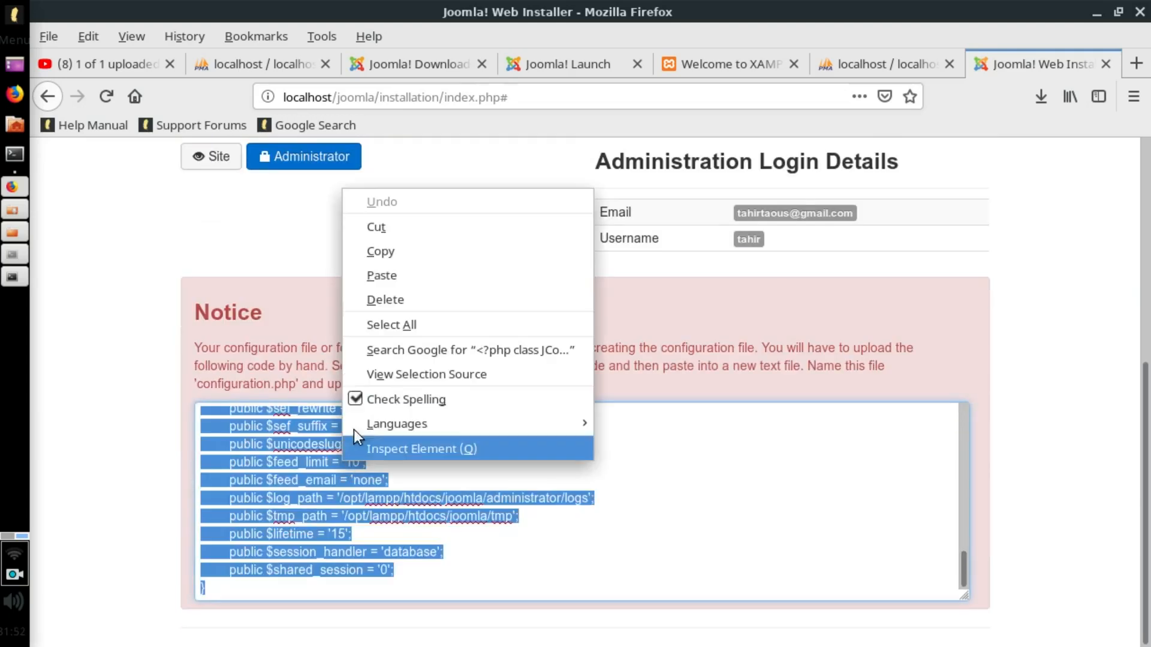
click(389, 257)
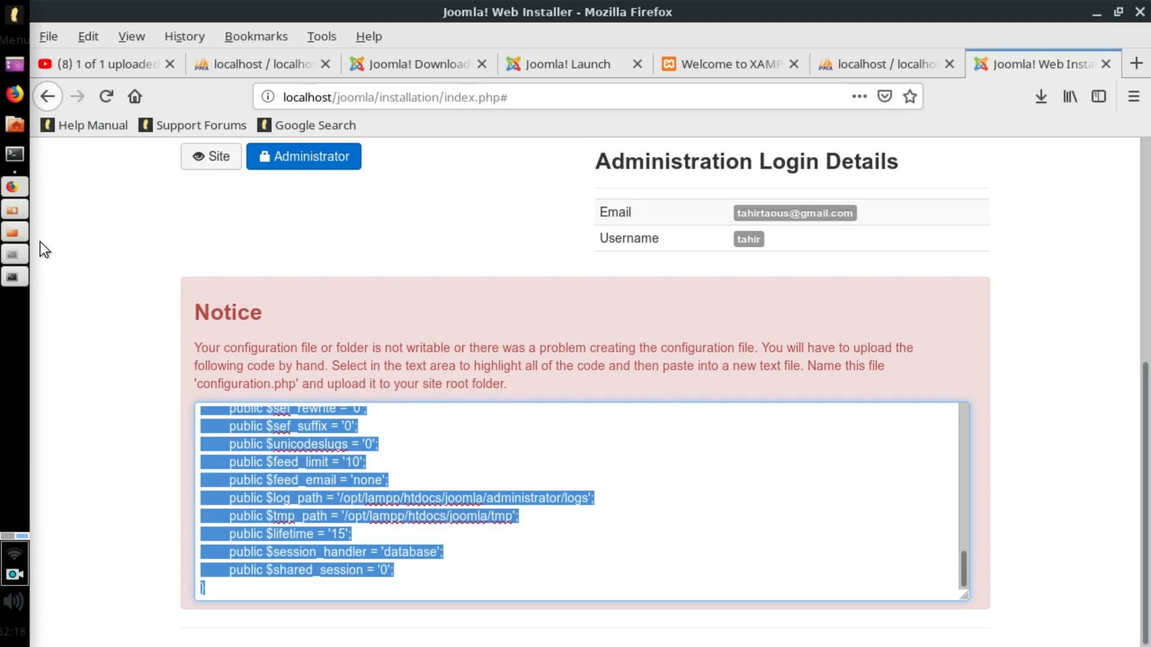
Create a New Empty File inside the joomla site folder.
click(19, 231)
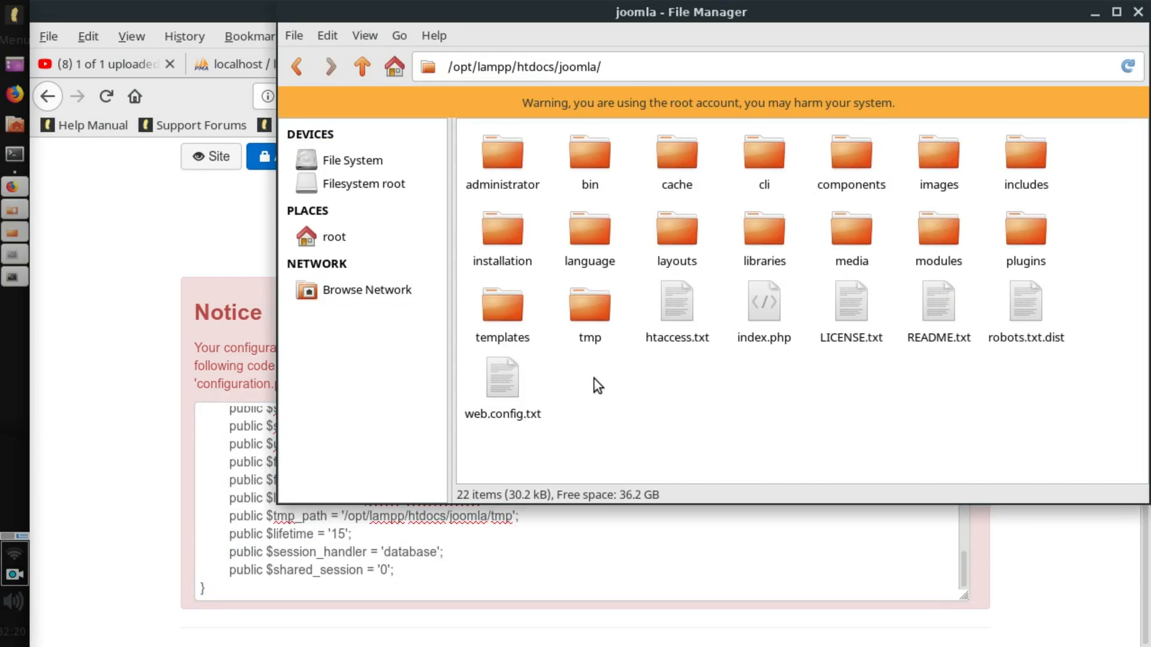
right_click(635, 390)
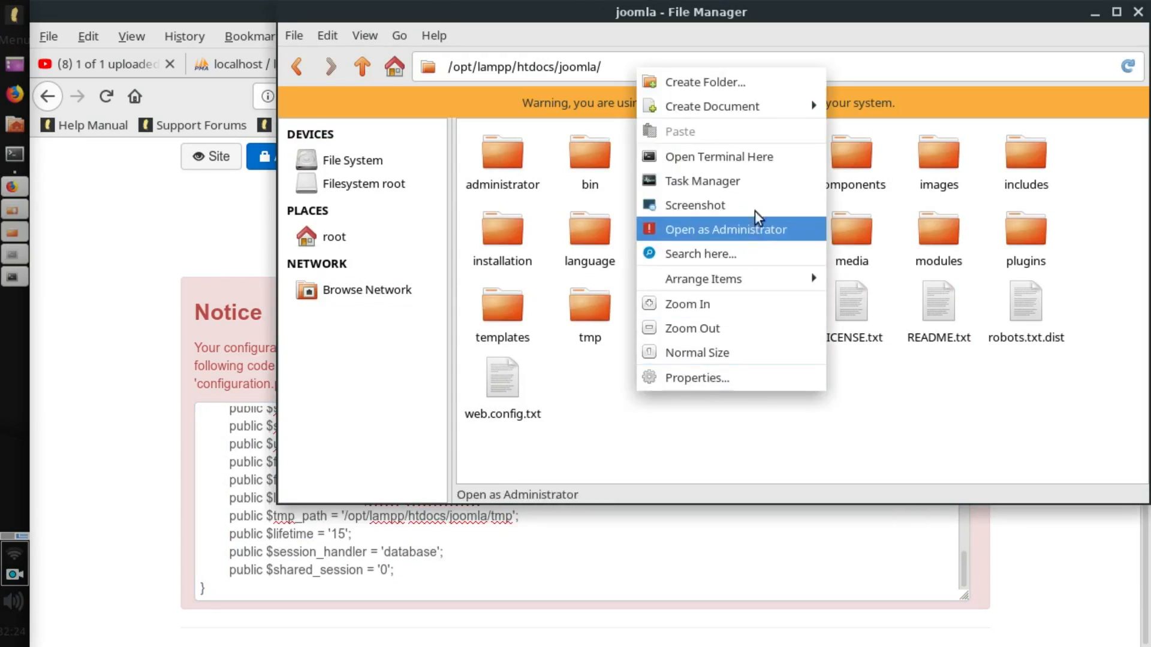
mouse_move(768, 106)
click(863, 131)
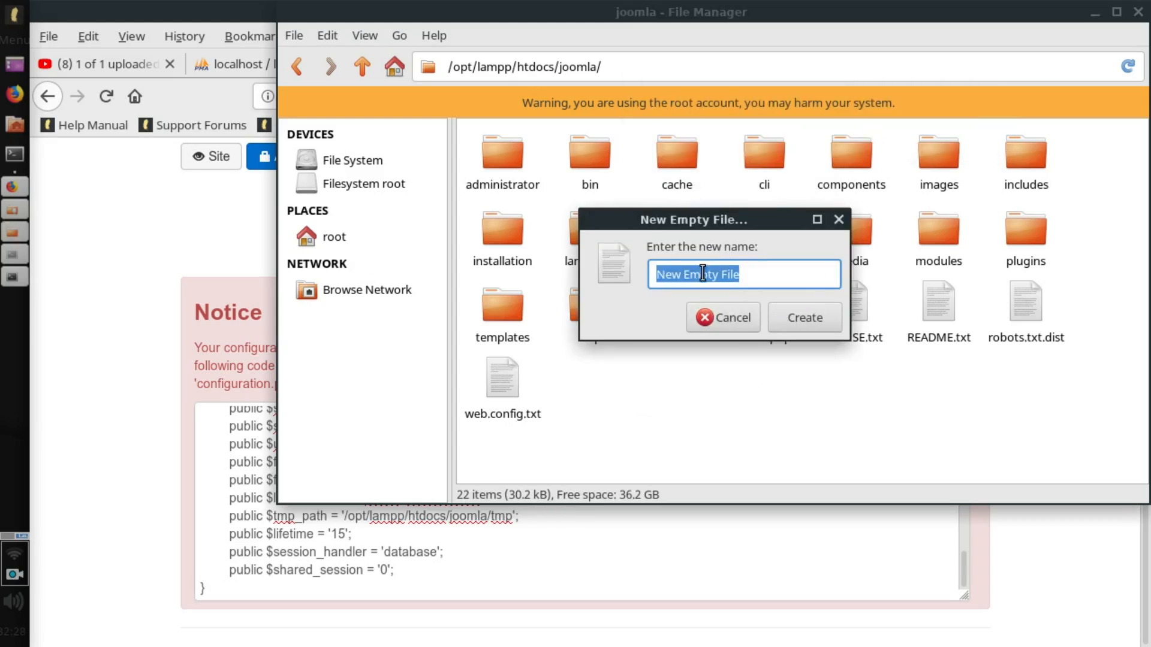
click(786, 318)
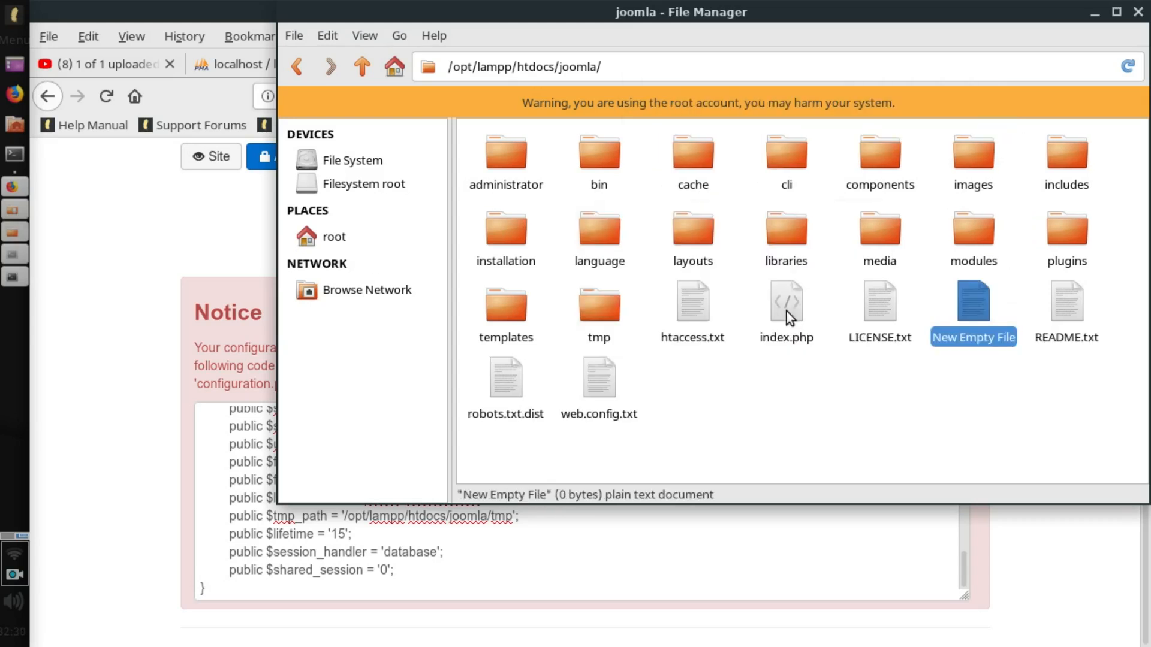
Paste the configuration code into New Empty File, save it, and close the editor.
double_click(979, 298)
right_click(502, 334)
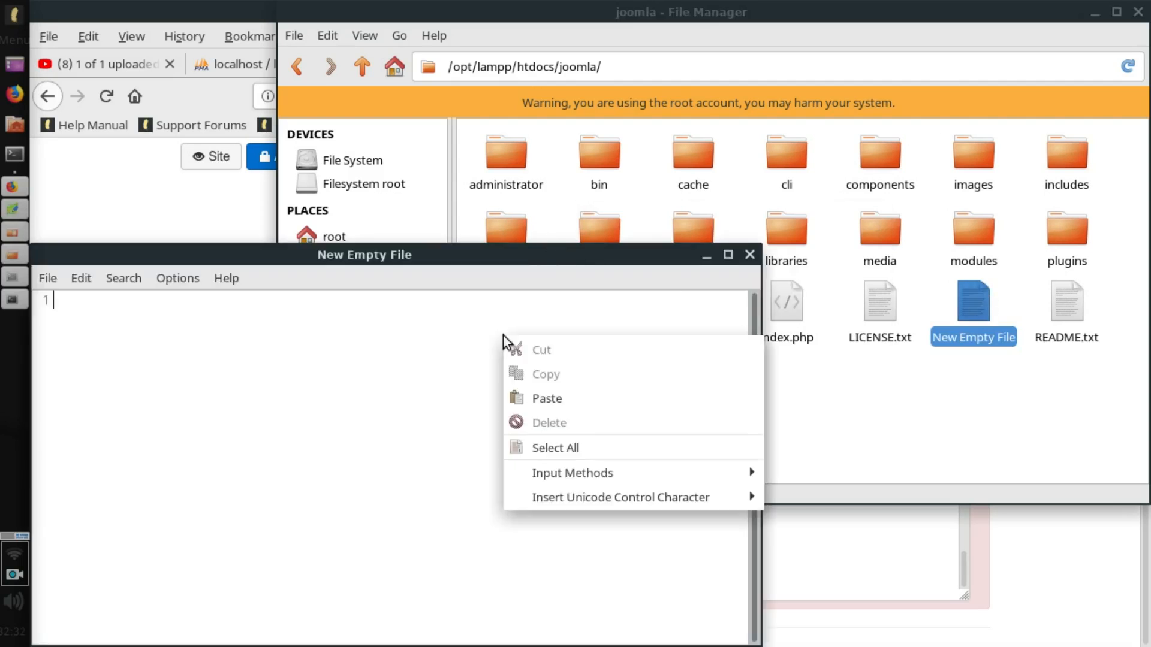
click(540, 397)
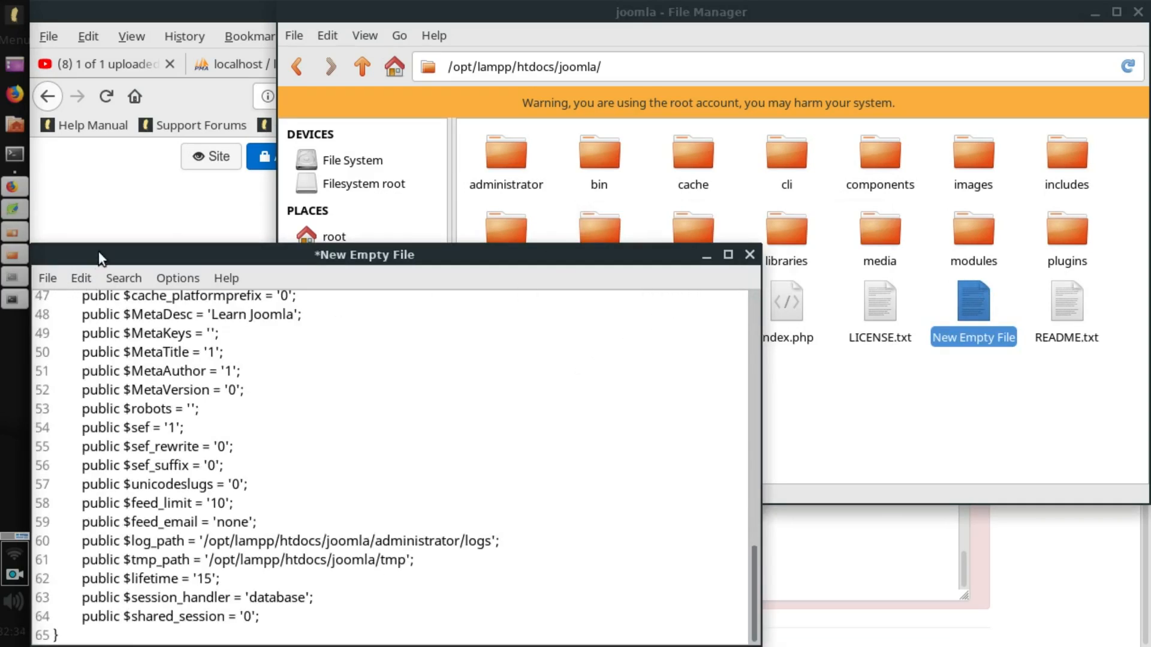
drag(98, 250, 305, 225)
click(251, 262)
click(282, 330)
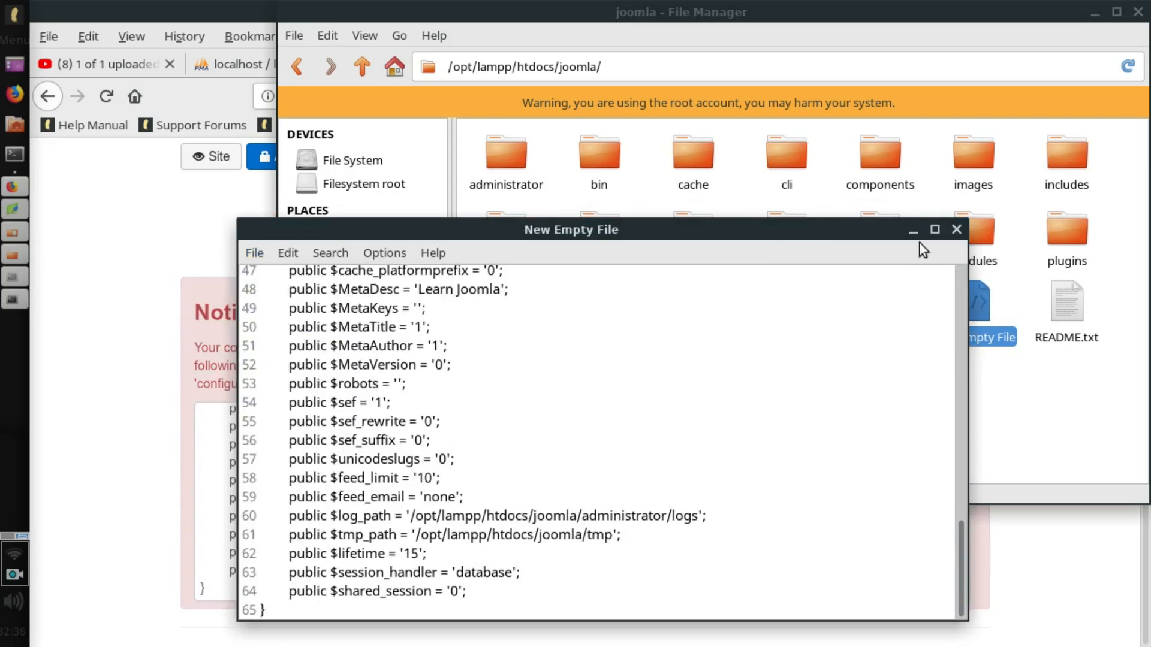
click(952, 233)
click(240, 300)
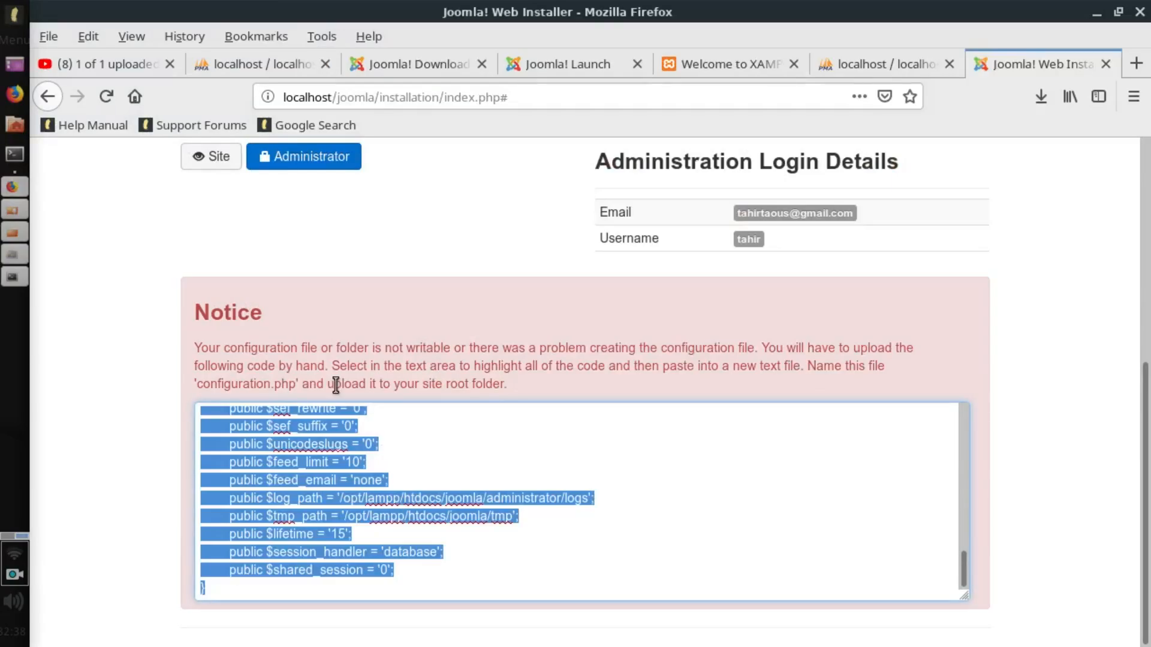
Copy the file name configuration.php from the installer notice.
drag(297, 384, 198, 385)
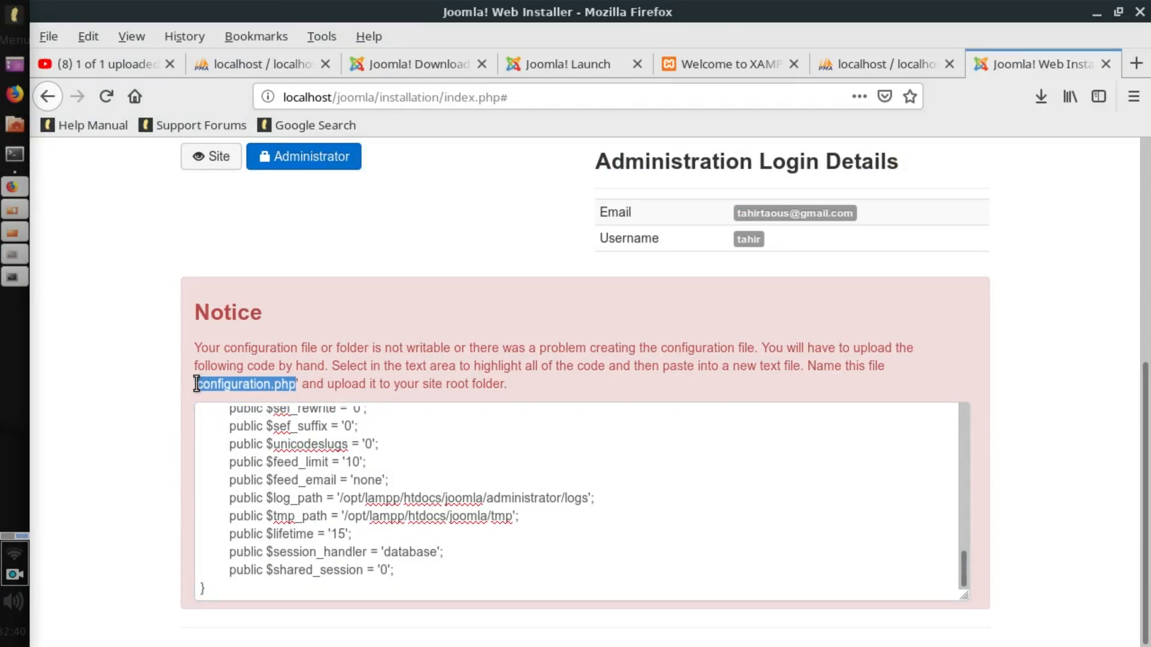
right_click(218, 387)
click(272, 244)
key(alt+Tab)
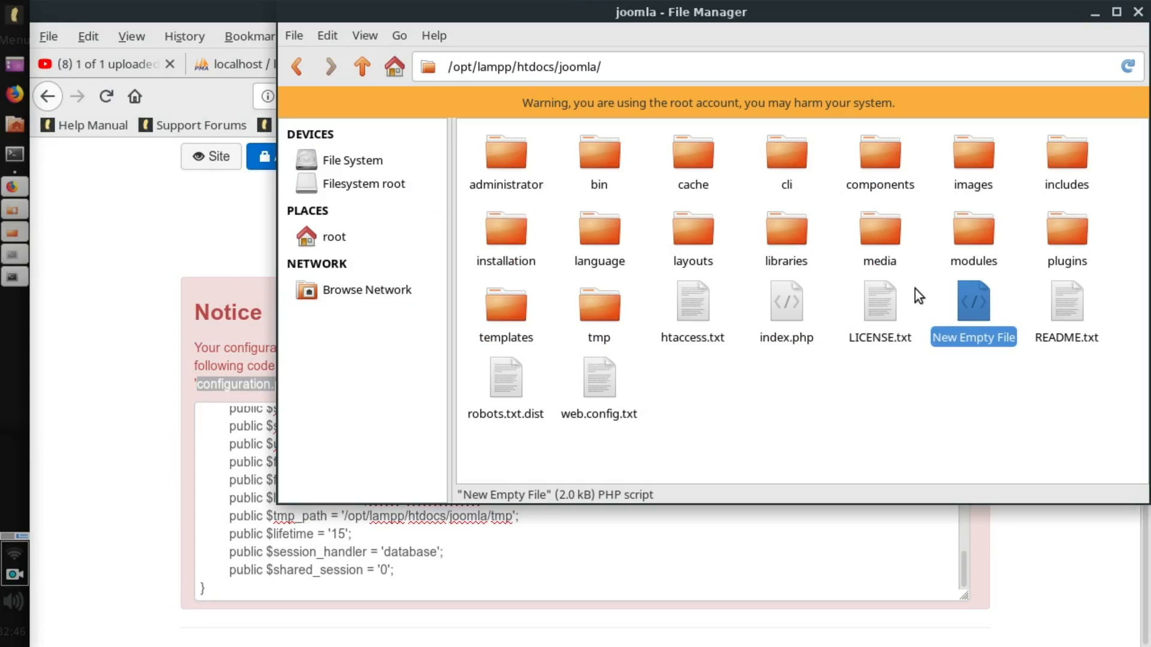
Save New Empty File under the name configuration.php in the joomla folder.
double_click(968, 303)
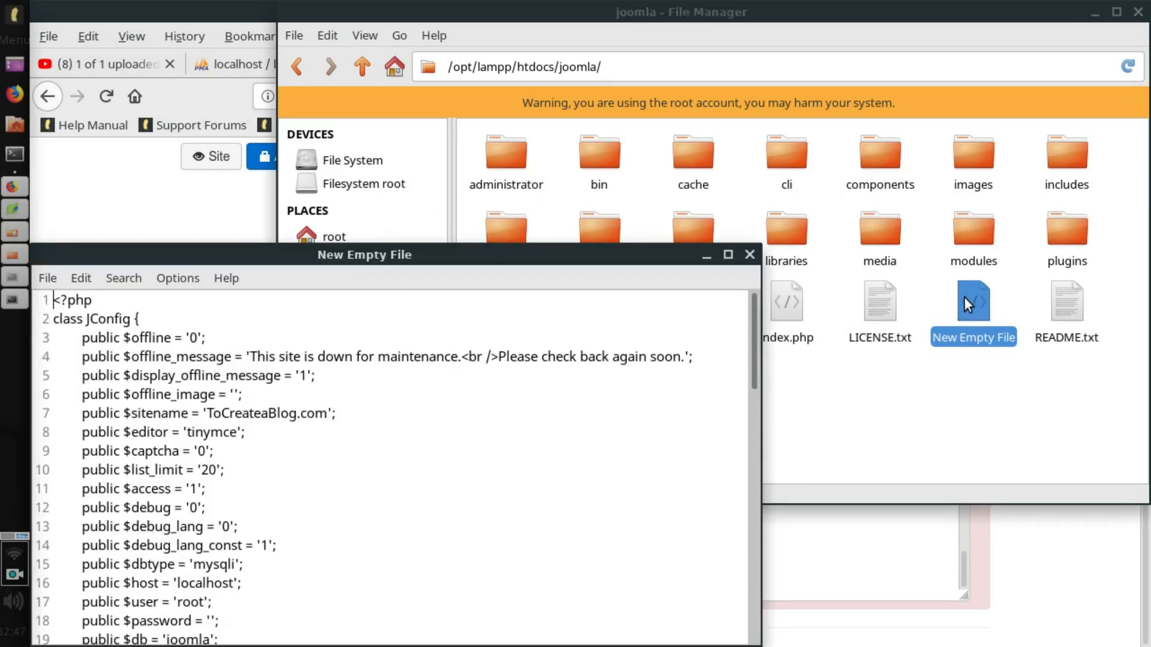
click(49, 284)
click(84, 376)
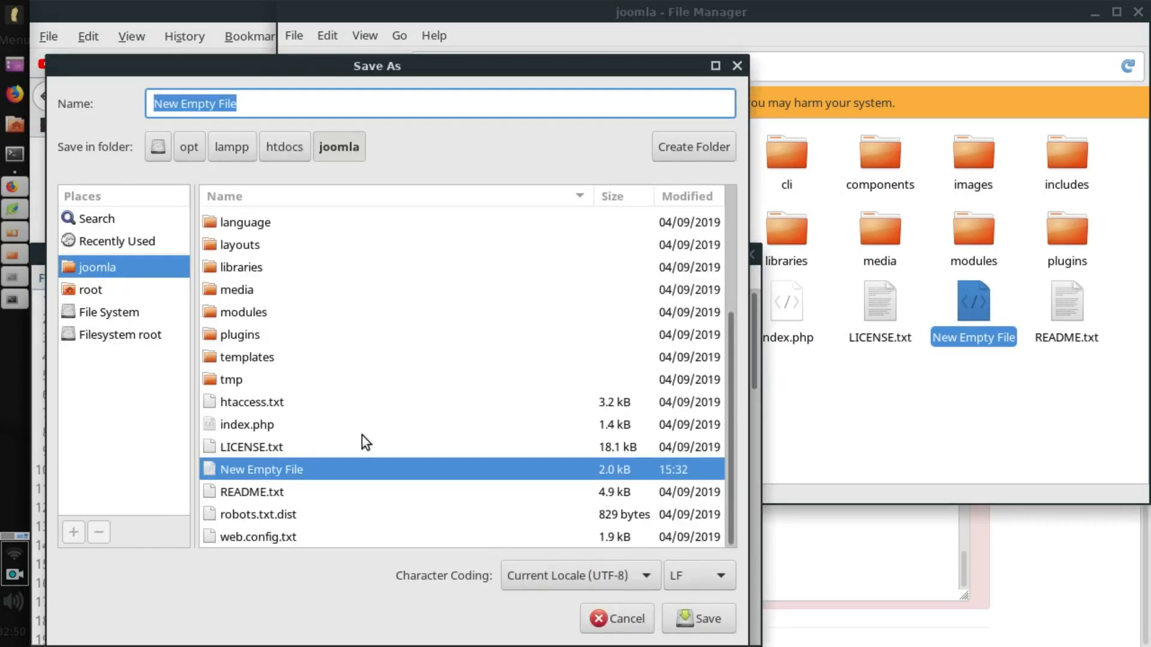
text(configuration.php)
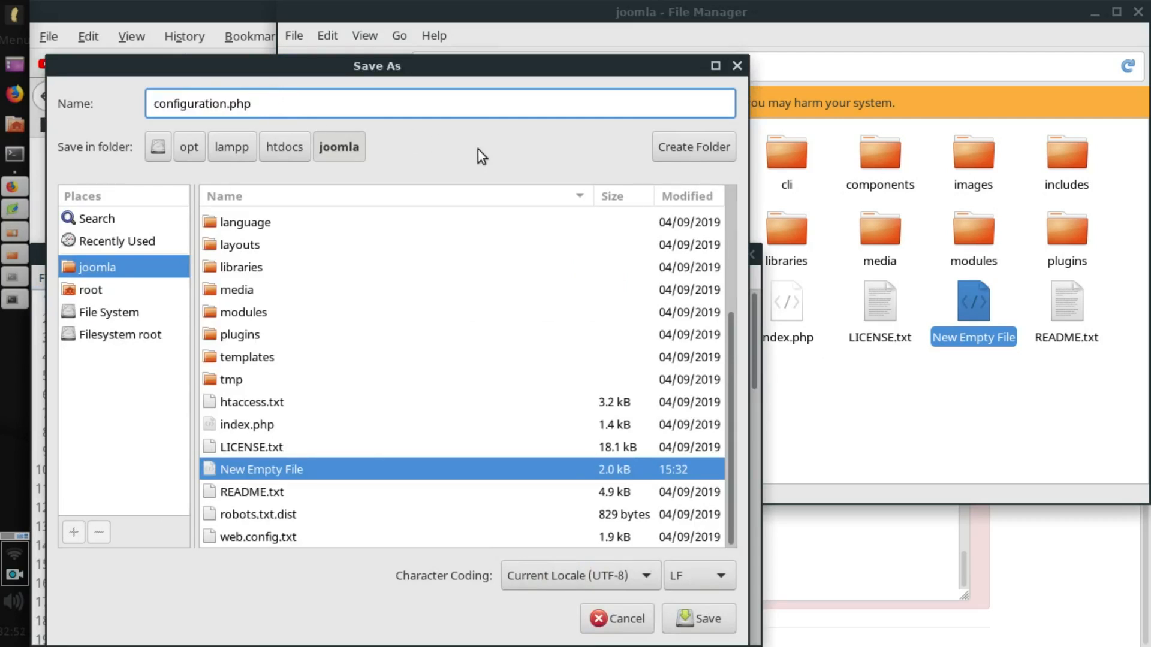
click(688, 608)
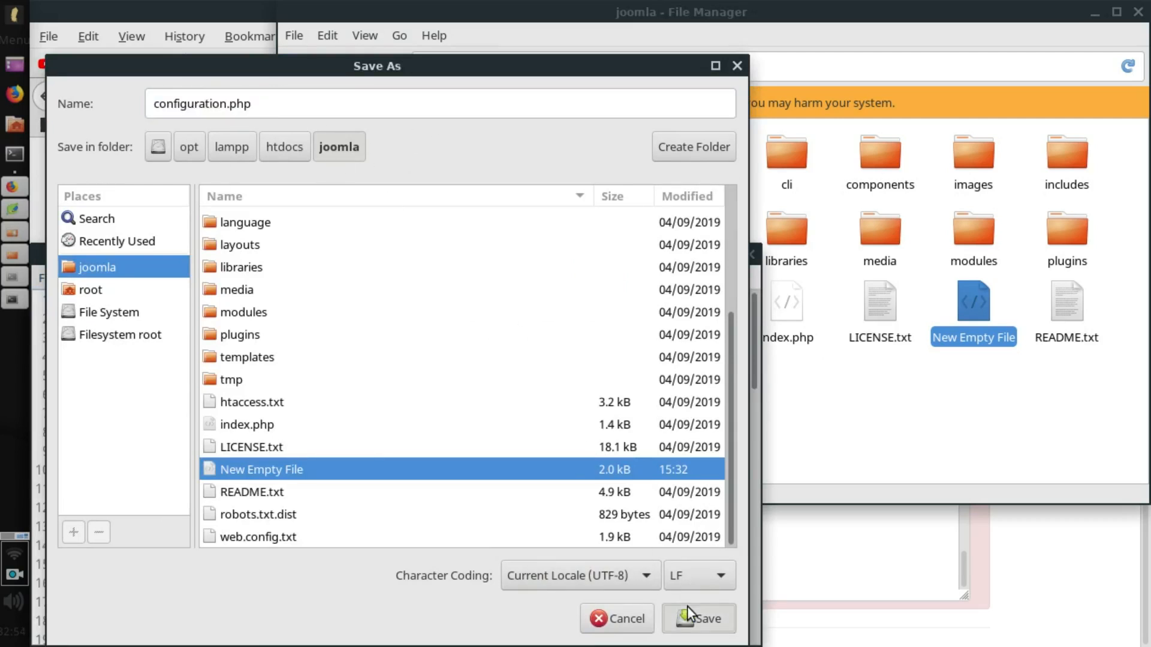
Close the editor and permanently delete the leftover New Empty File.
click(748, 255)
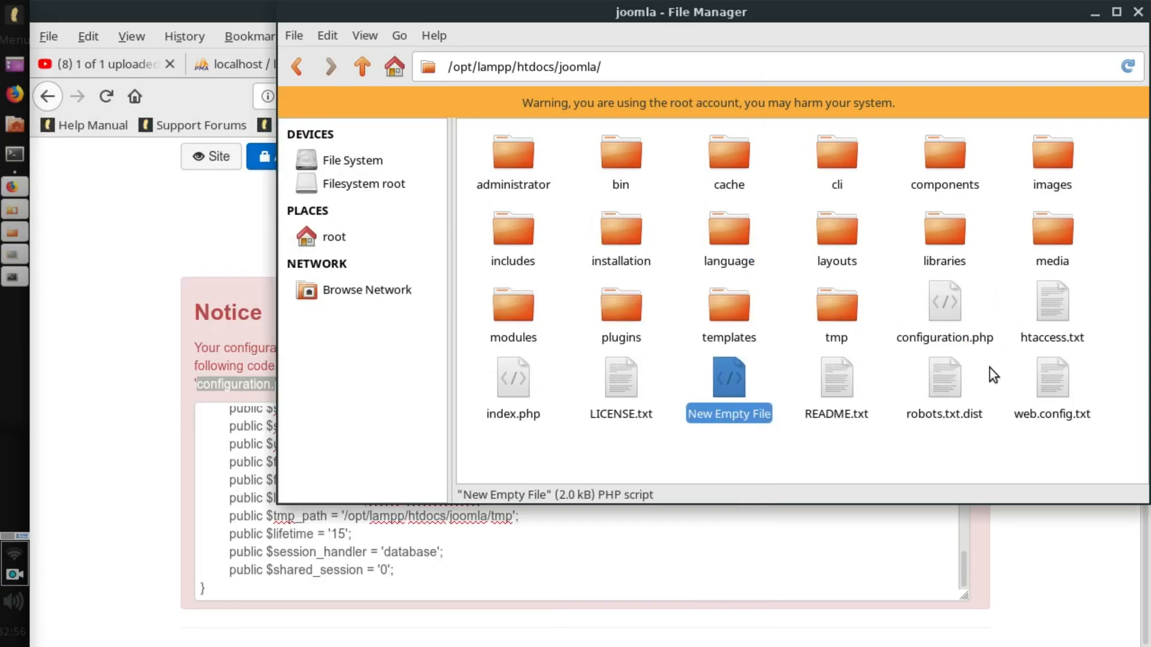
click(944, 307)
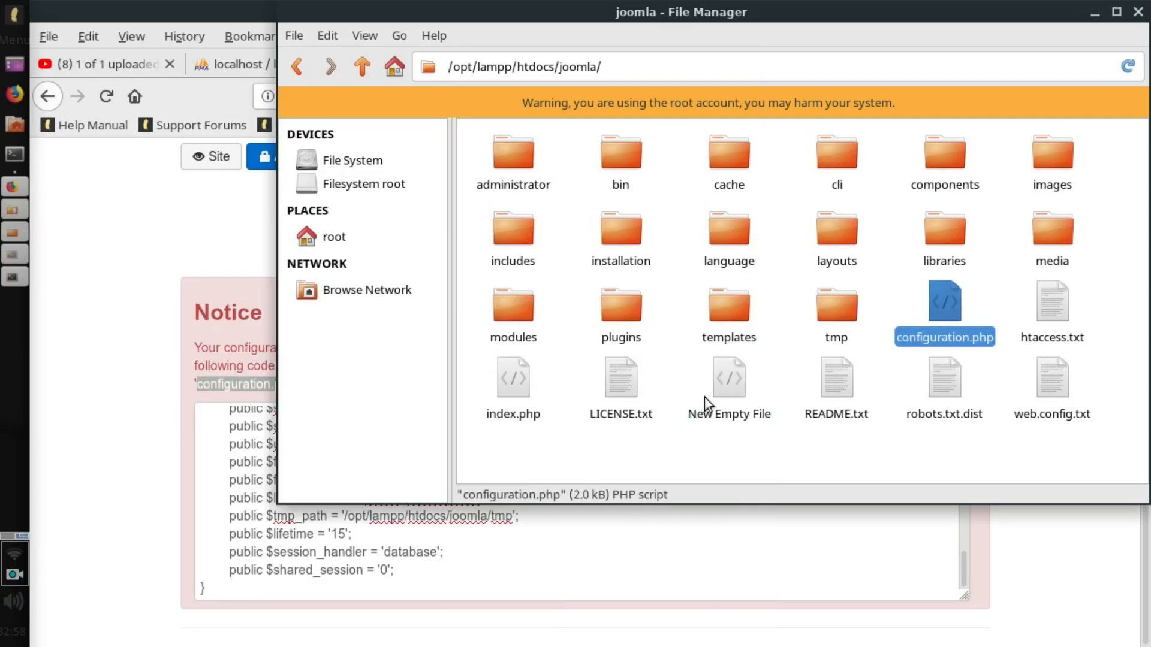
click(713, 382)
key(shift+Delete)
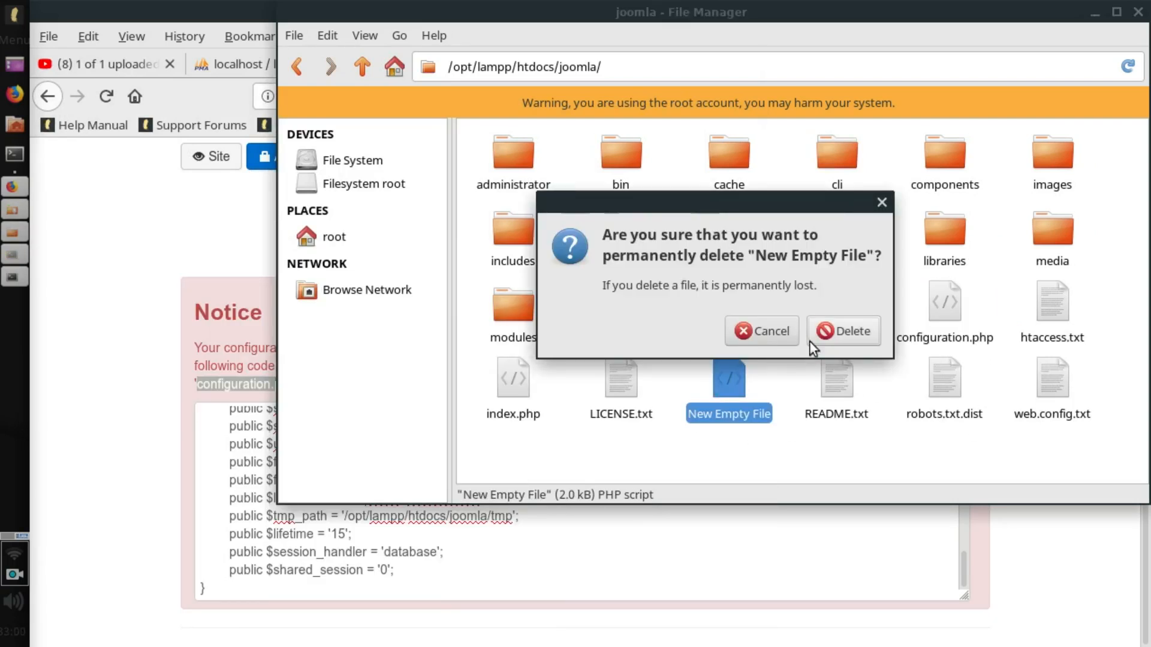
click(843, 334)
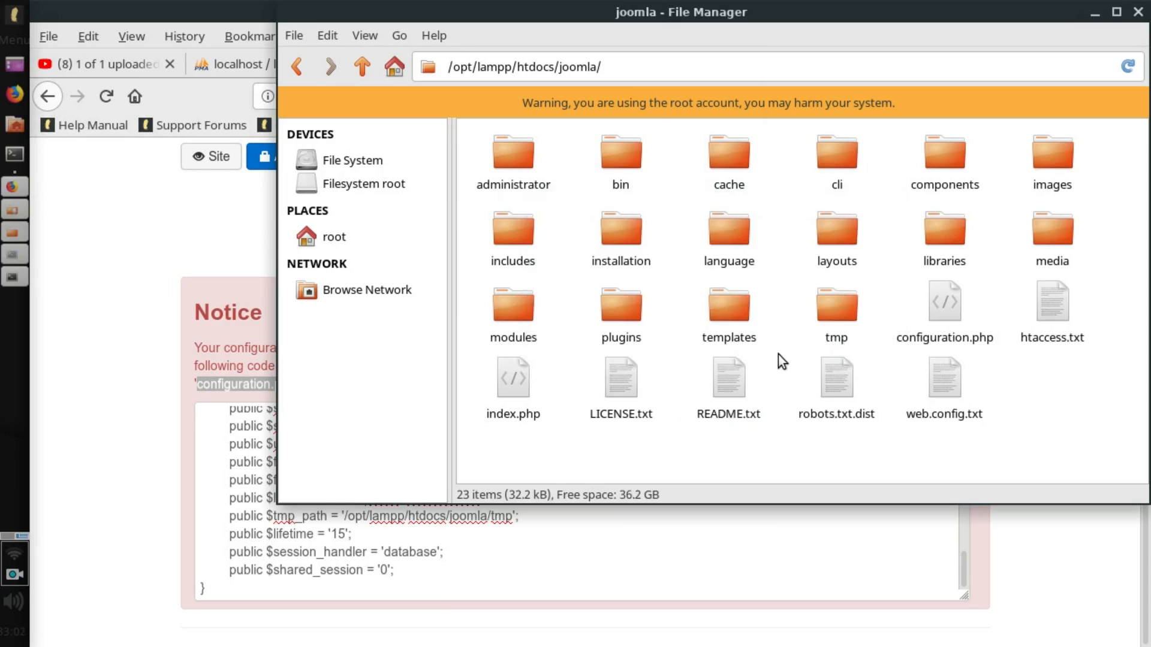
Permanently delete the installation folder, then open a new Firefox tab.
click(622, 243)
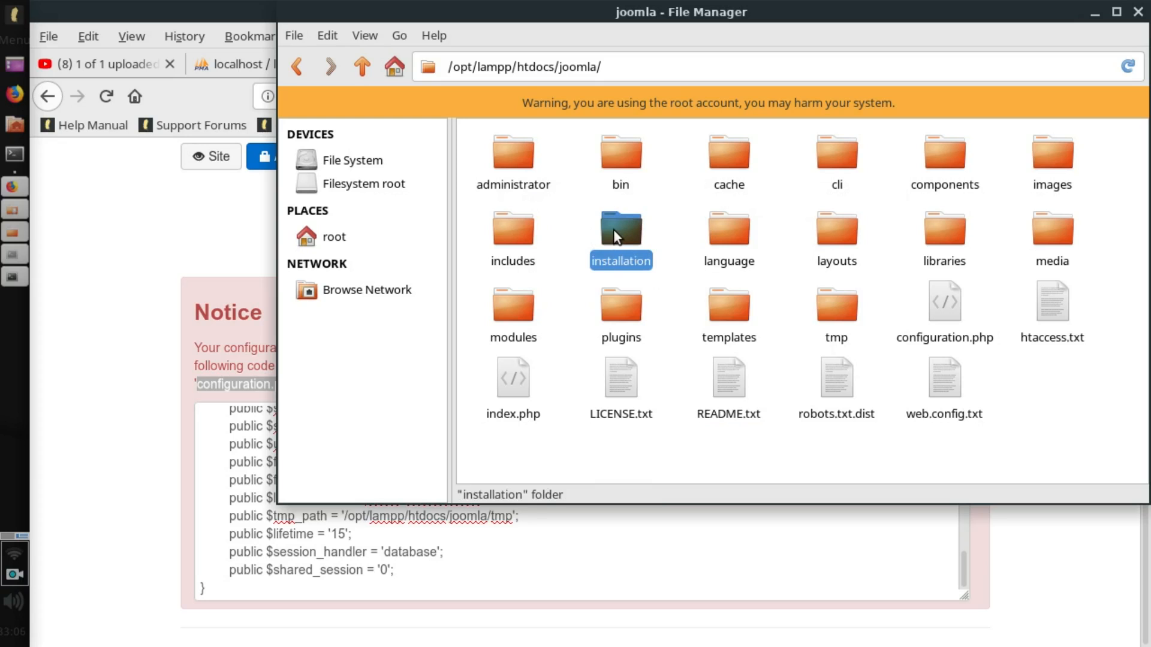
right_click(614, 230)
click(672, 412)
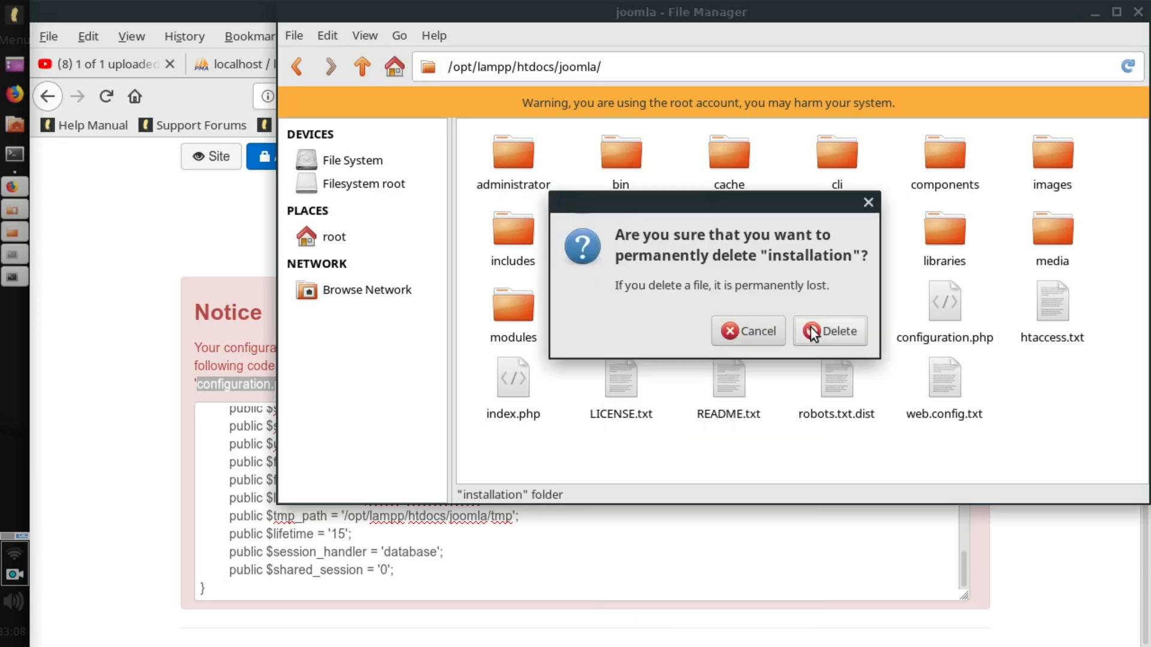
click(830, 331)
click(1138, 12)
click(1135, 64)
Load the Joomla front end at localhost/joomla/.
text(lo)
key(Right)
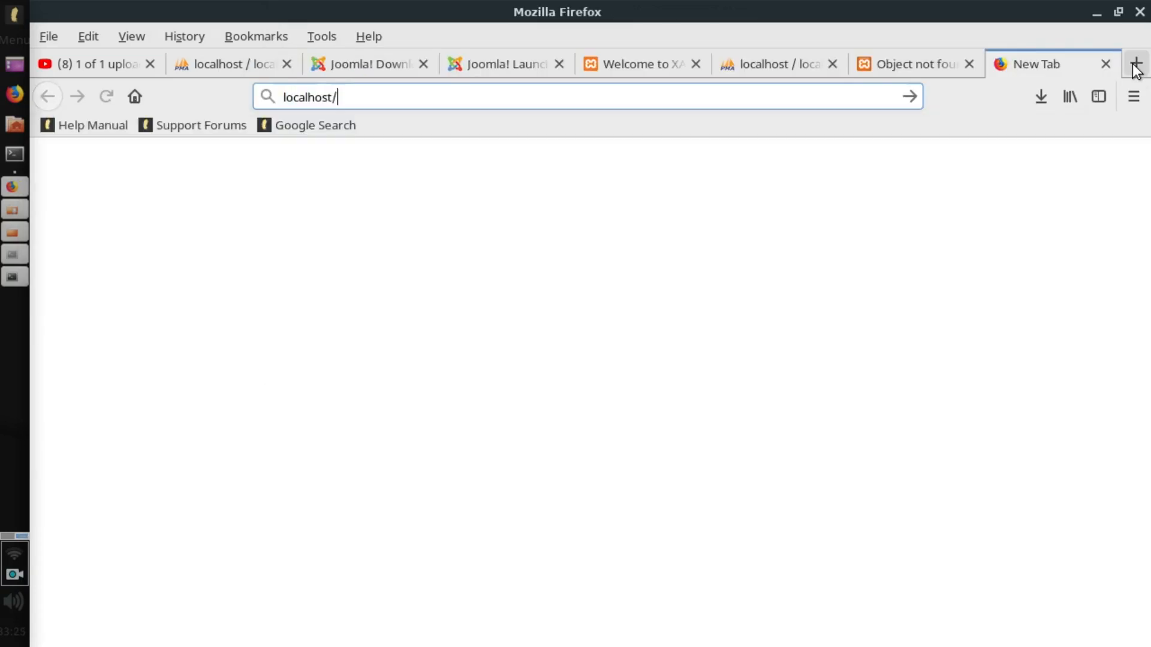
text(joom)
key(Return)
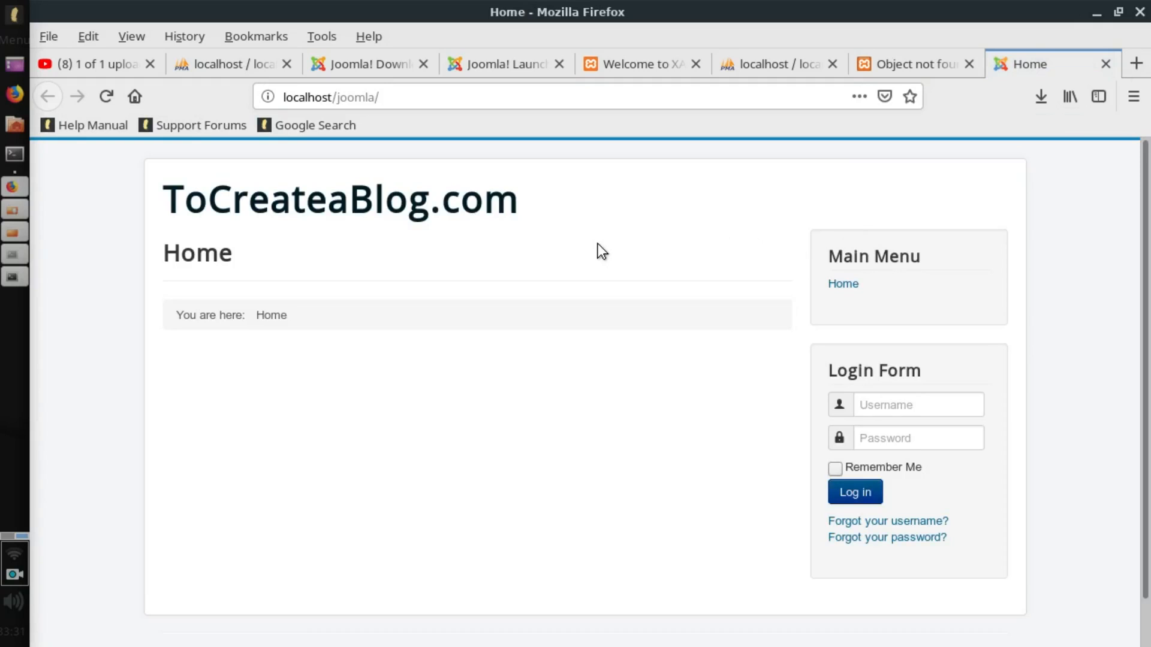
scroll(598, 244, down, 2)
scroll(598, 245, up, 2)
Log in with the Super User's username and password, declining to save the login.
click(928, 401)
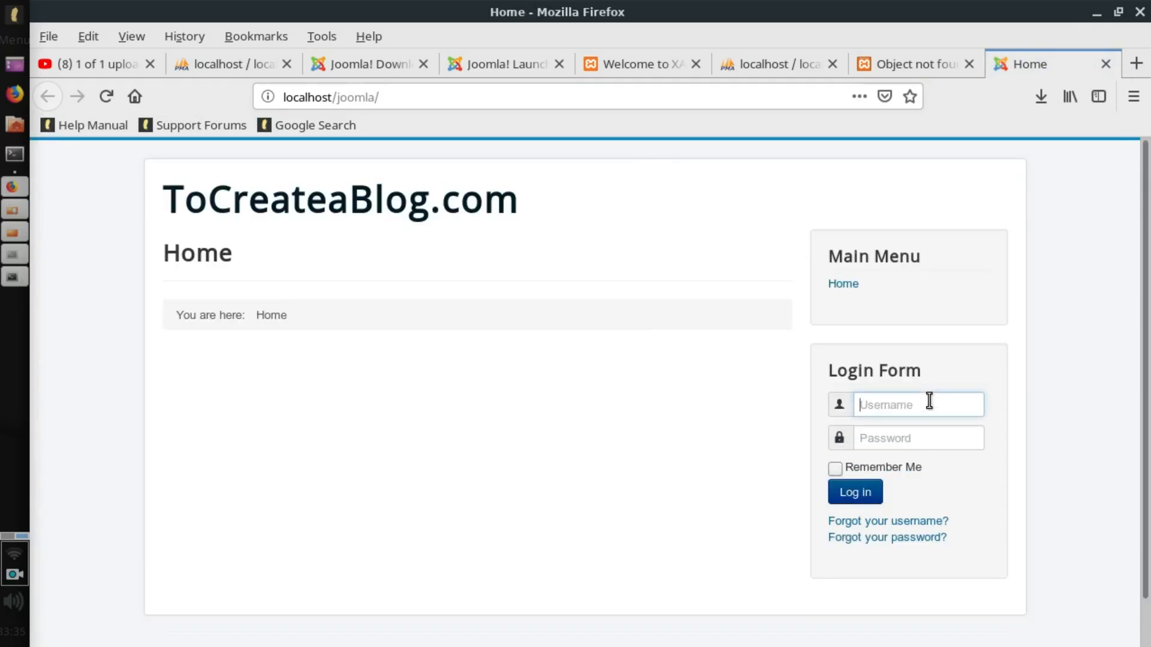
key(Tab)
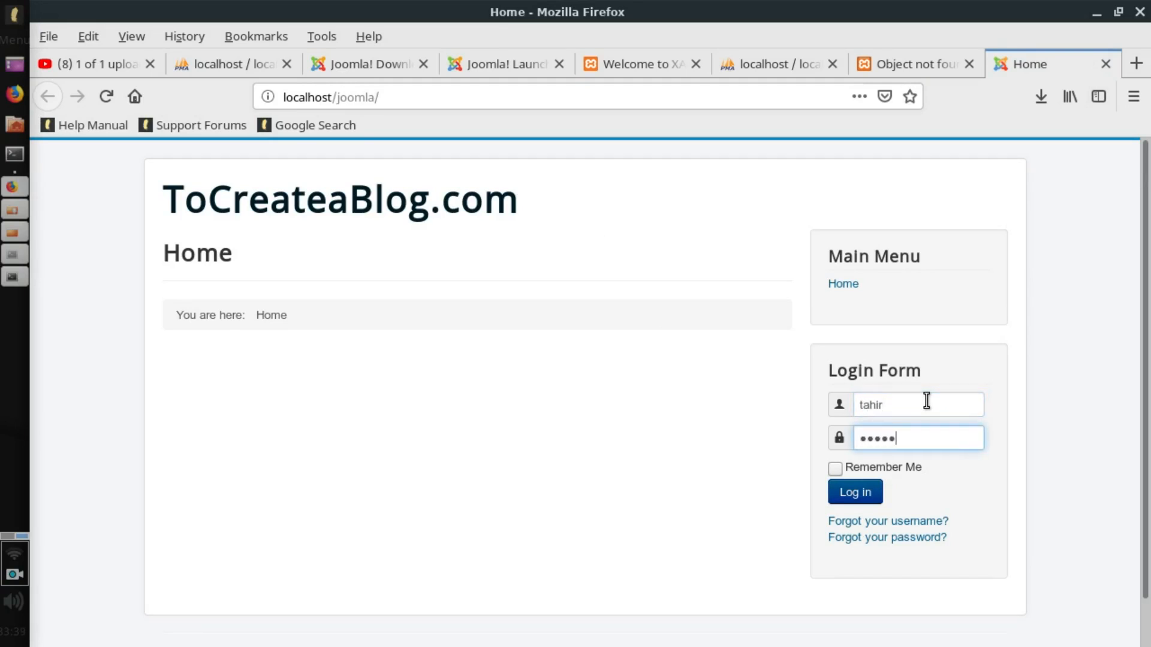
click(856, 493)
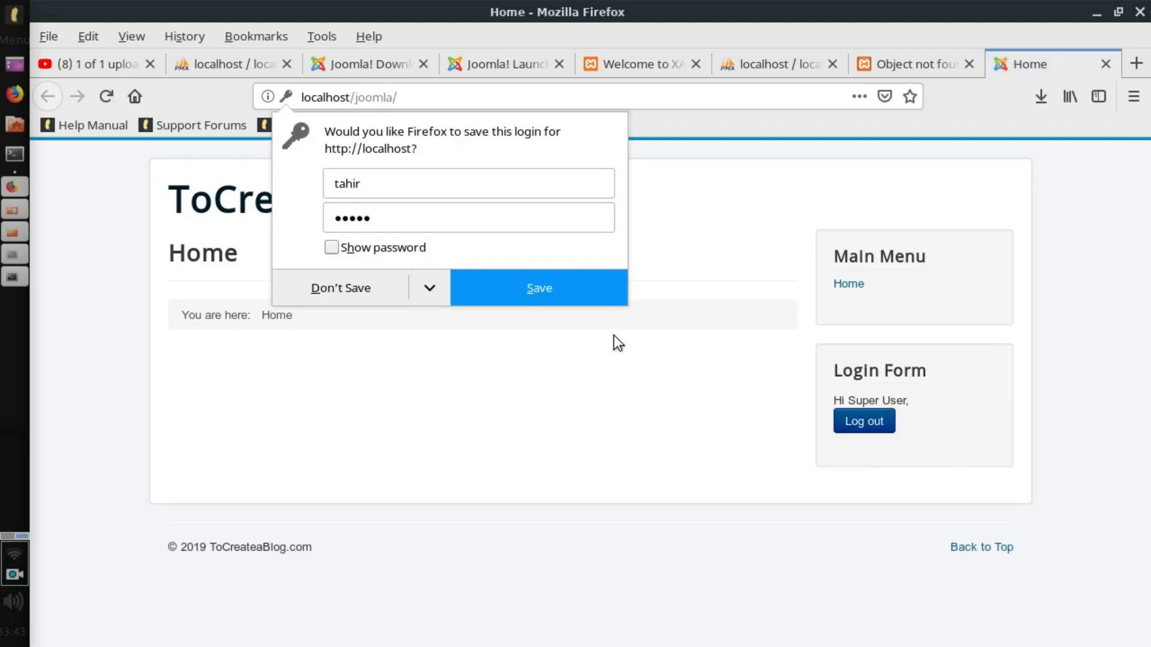
click(357, 303)
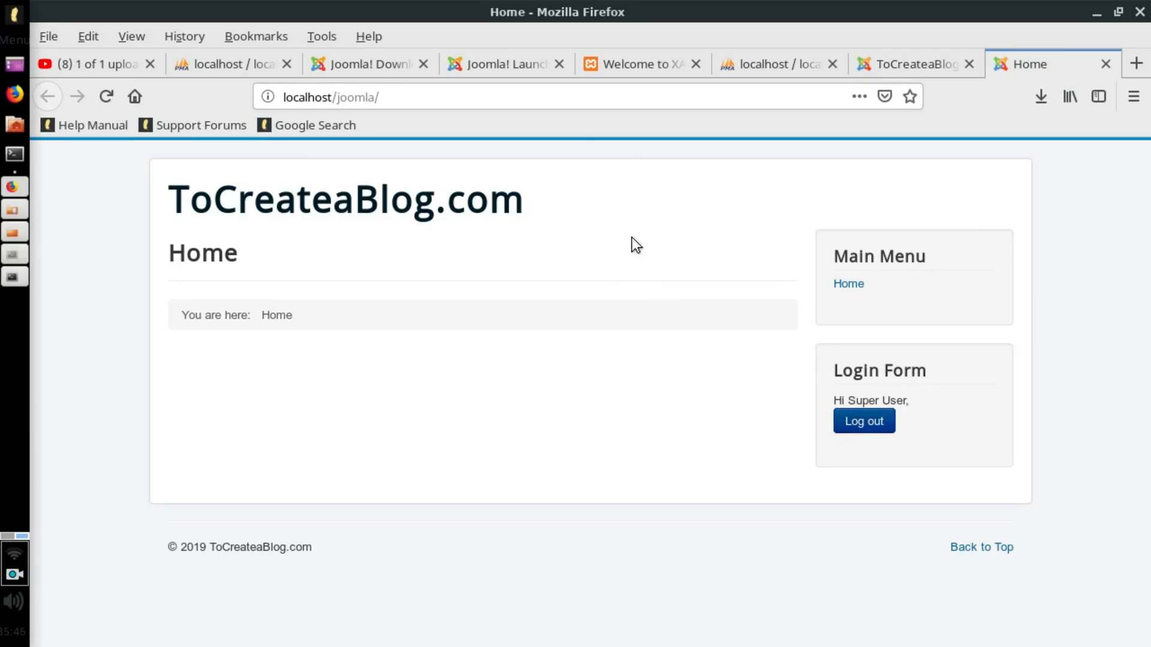
Go to the administrator login page at localhost/joomla/administrator.
click(458, 95)
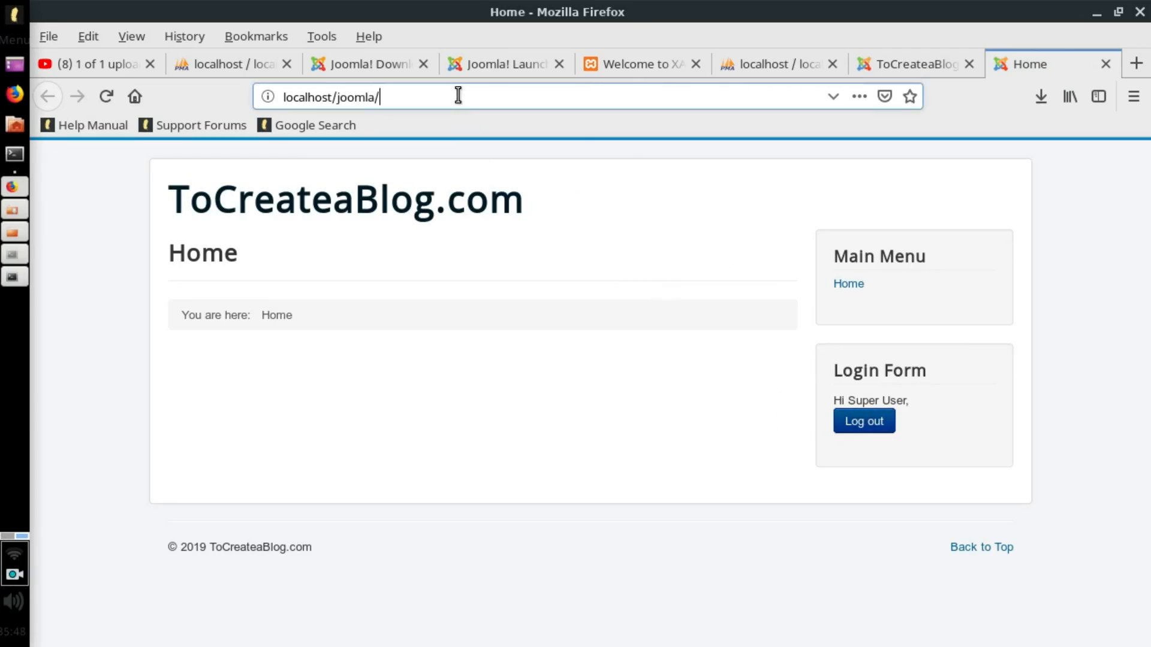
text(administrator)
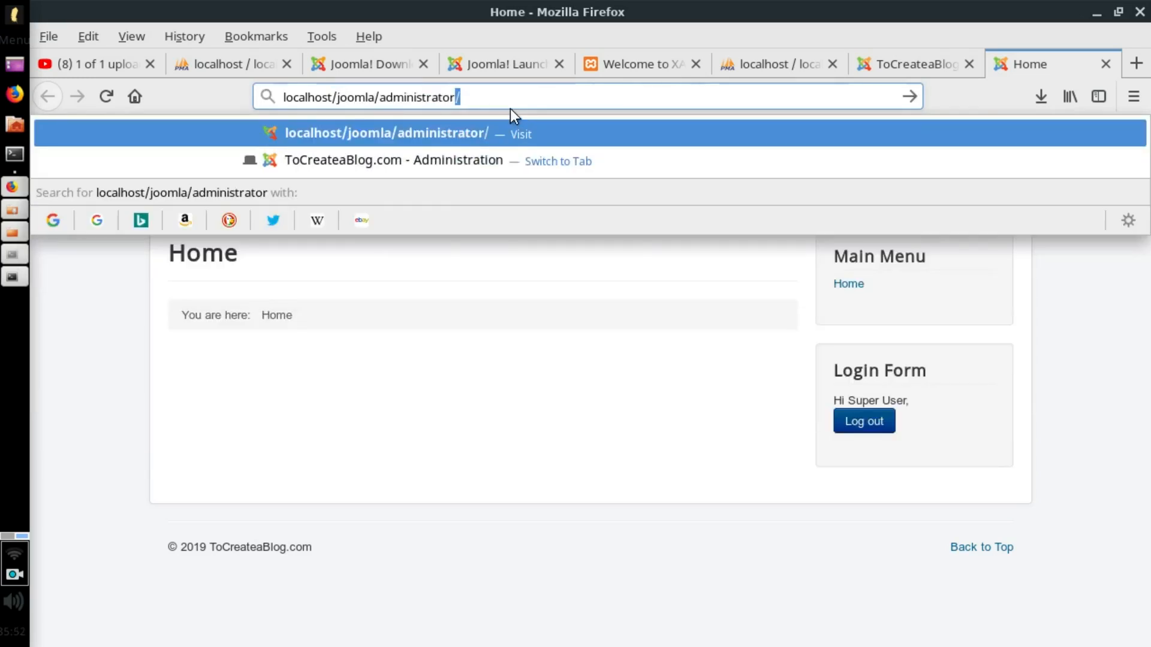
key(Return)
Sign in with the admin username and password and scroll the Control Panel's logged-in users.
text(tahir)
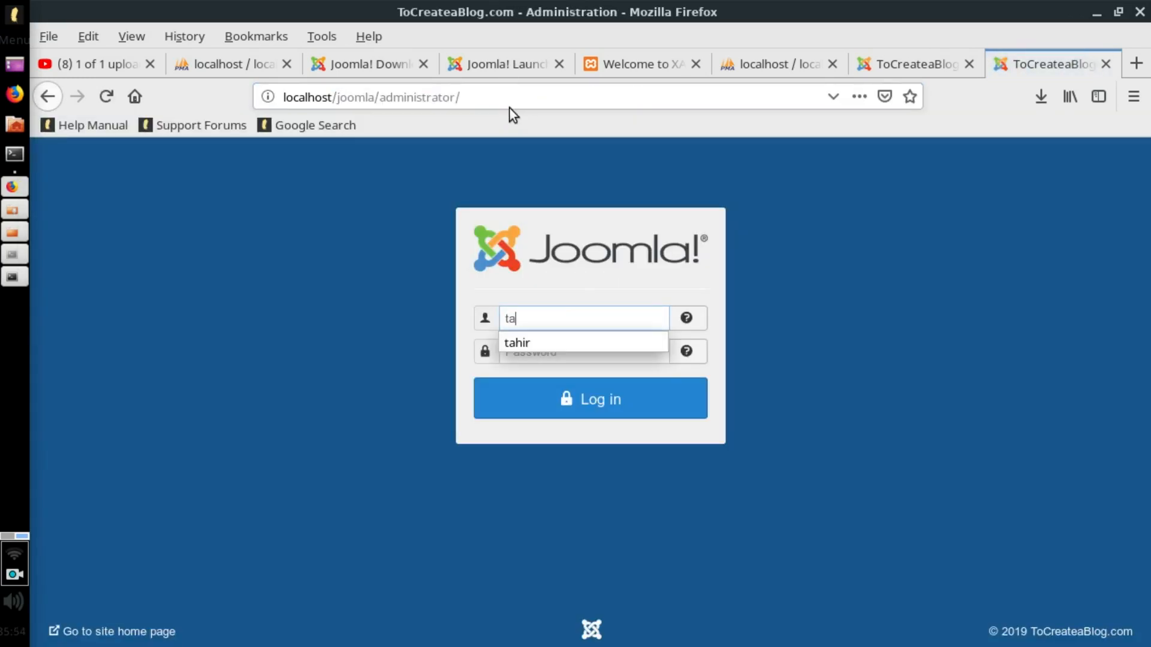
key(Tab)
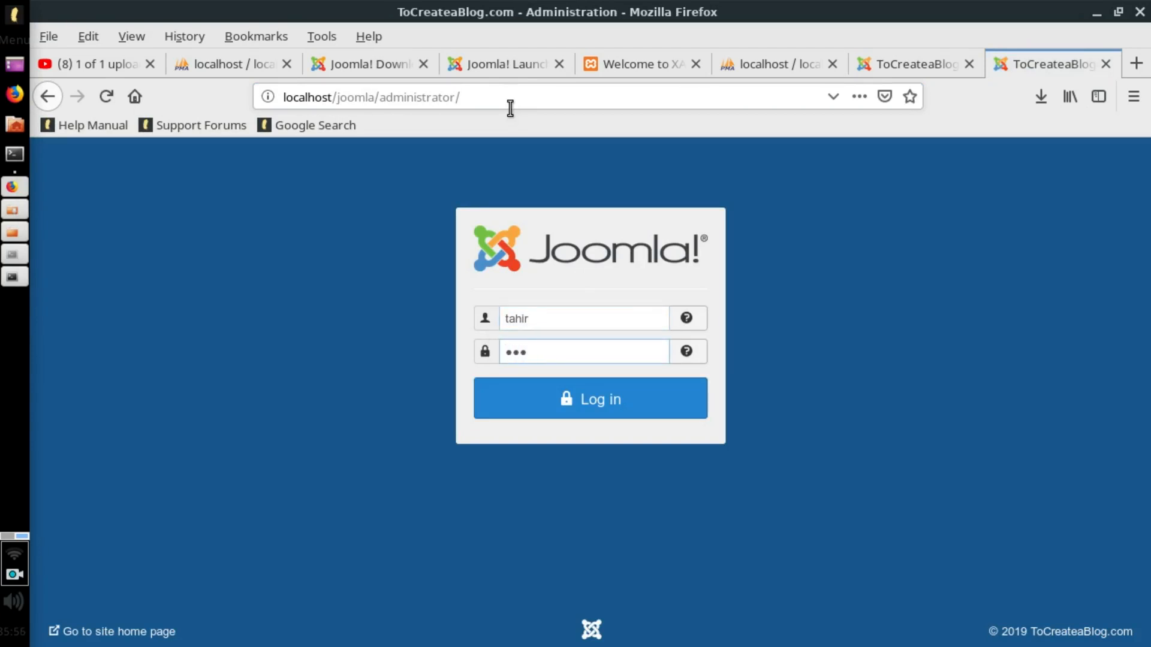
key(Return)
scroll(632, 311, down, 3)
scroll(632, 311, down, 5)
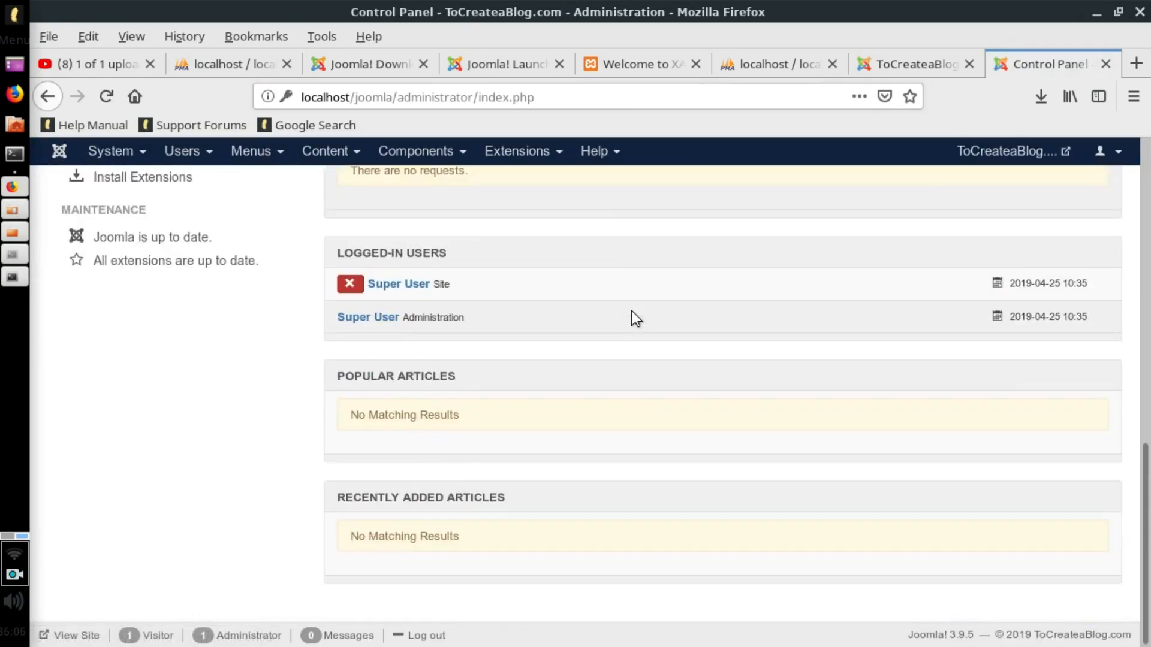